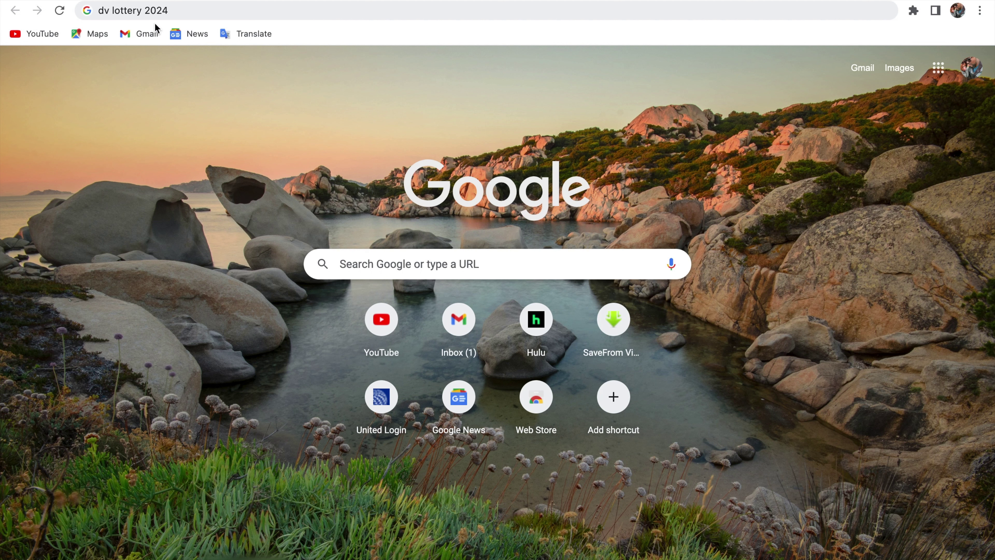
- Search Google for 'dv lottery 2024' and open the official dvprogram.state.gov result
{"action": "left_click", "coordinate": [314, 10]}
{"action": "key", "text": "Return"}
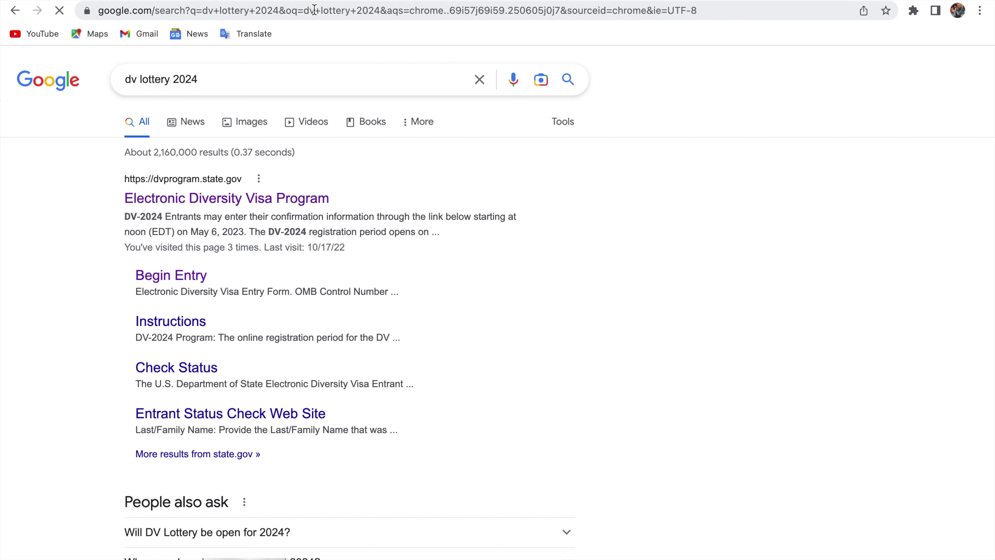
{"action": "left_click", "coordinate": [190, 201]}
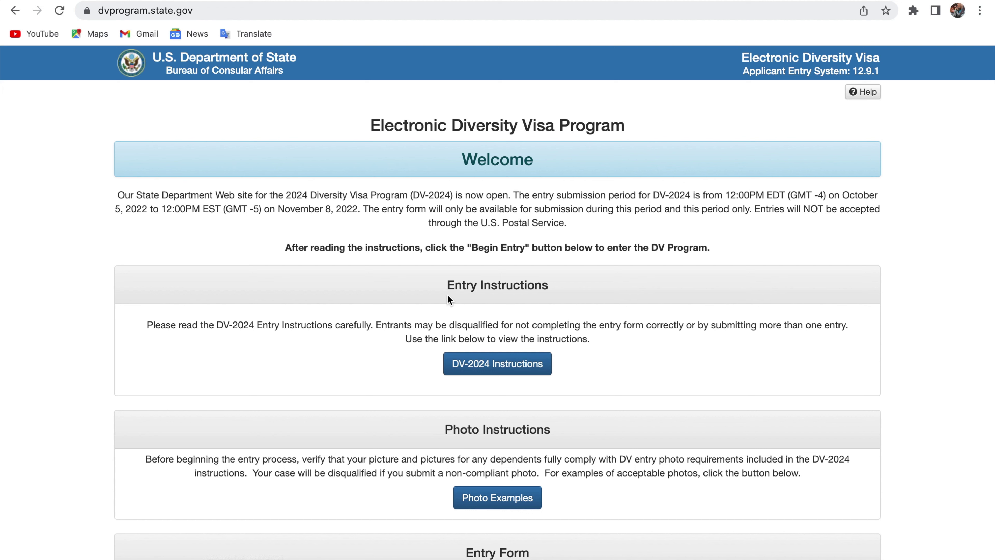
{"action": "scroll", "coordinate": [529, 304], "scroll_direction": "down", "scroll_amount": 3}
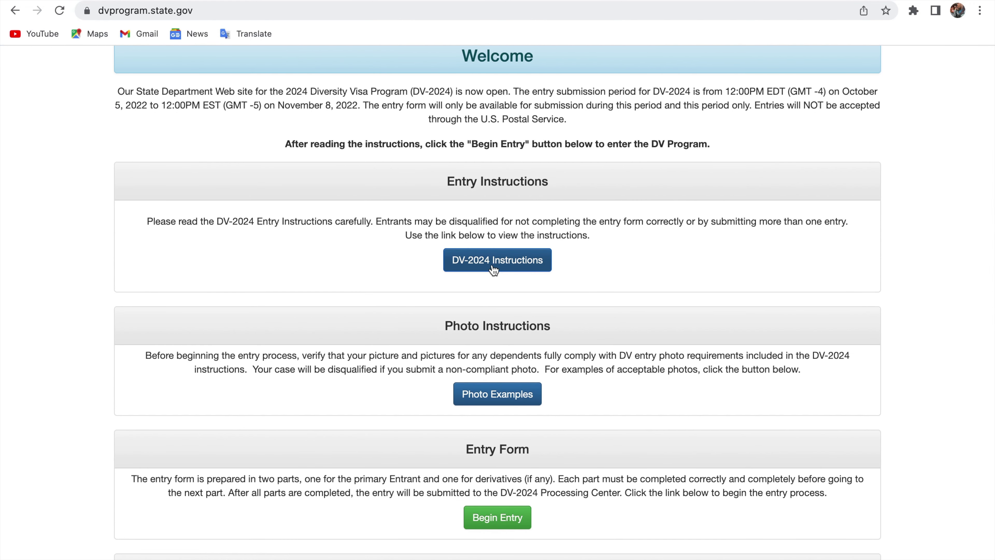
{"action": "left_click", "coordinate": [505, 270]}
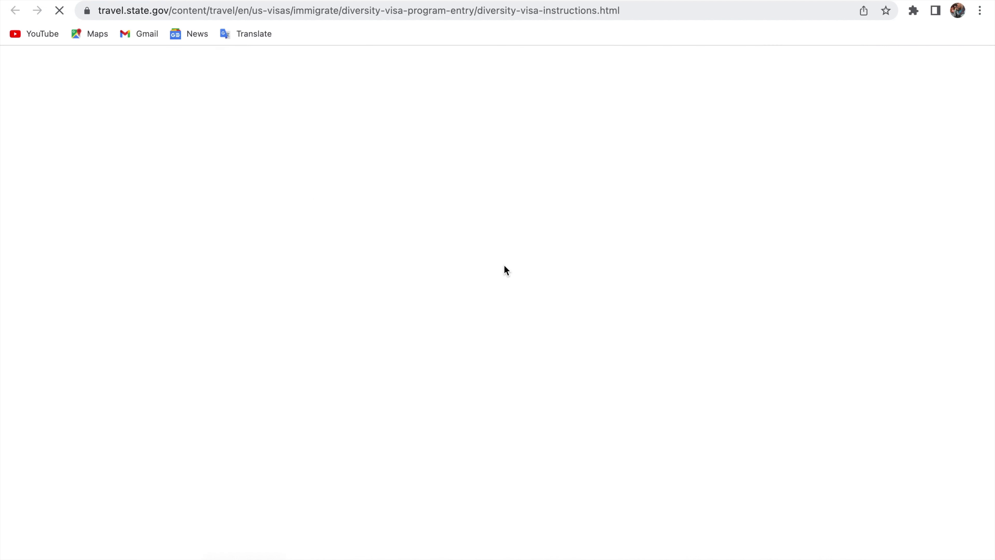
{"action": "scroll", "coordinate": [505, 270], "scroll_direction": "down", "scroll_amount": 9}
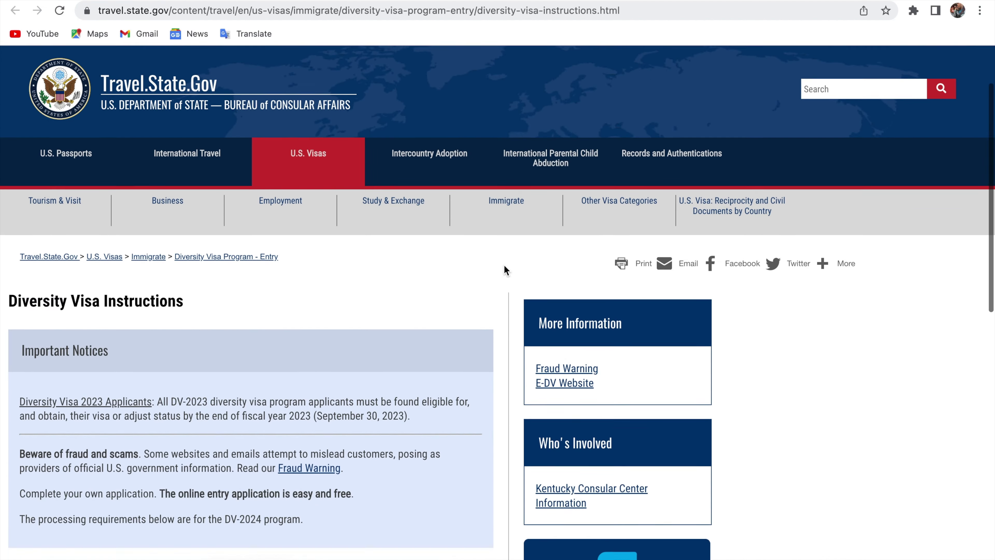
{"action": "scroll", "coordinate": [505, 270], "scroll_direction": "down", "scroll_amount": 9}
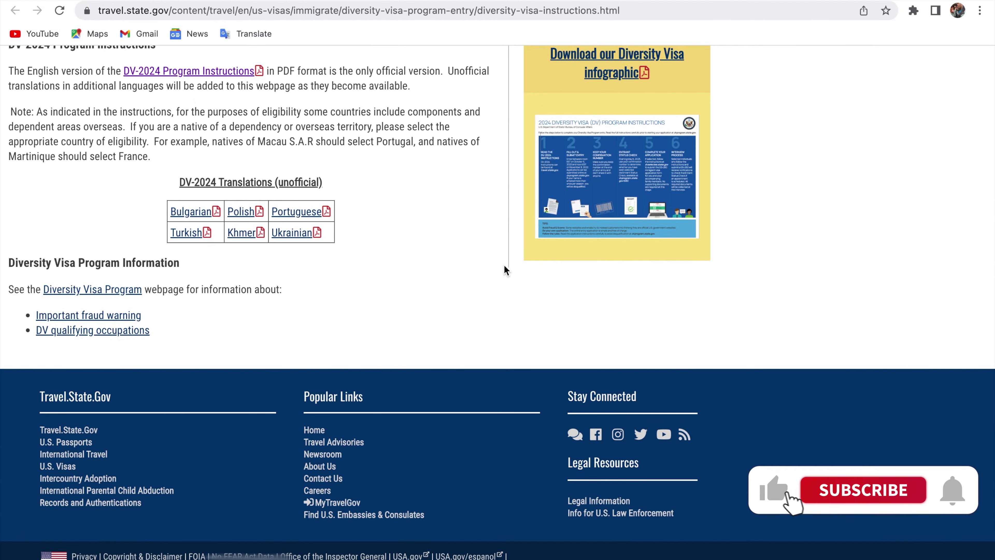
{"action": "scroll", "coordinate": [504, 266], "scroll_direction": "up", "scroll_amount": 5}
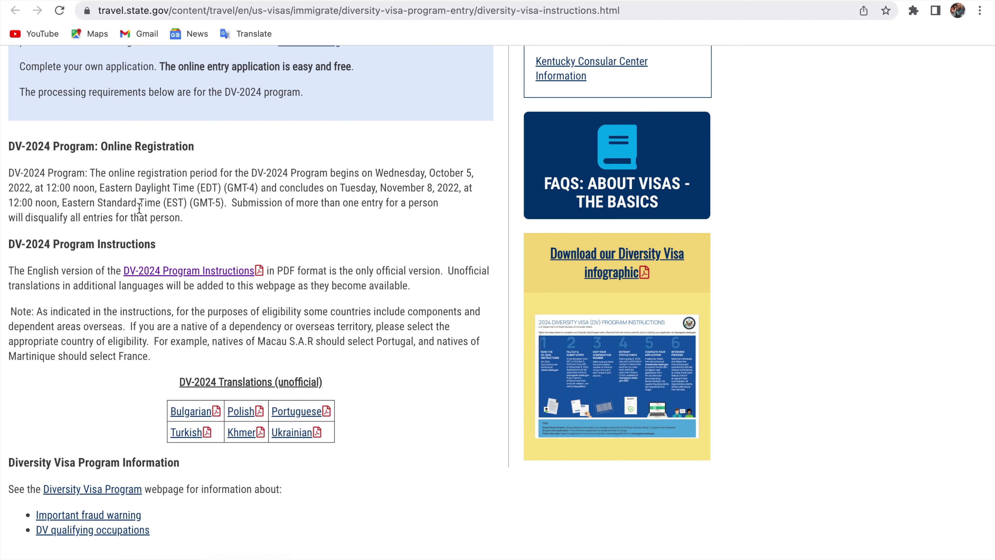
{"action": "left_click", "coordinate": [36, 10]}
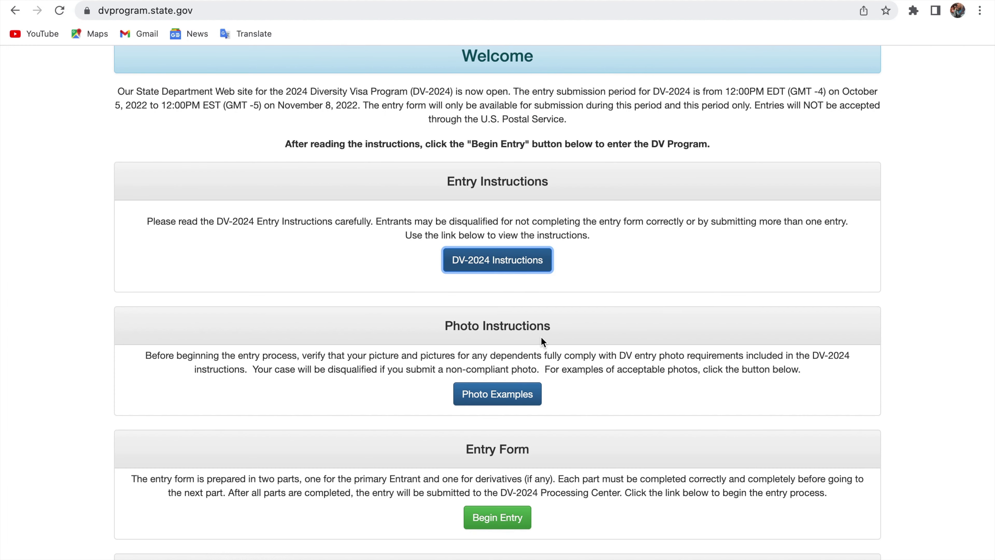
- Open Photo Examples and scroll down to the Acceptable Visa Photos section
{"action": "scroll", "coordinate": [544, 337], "scroll_direction": "down", "scroll_amount": 1}
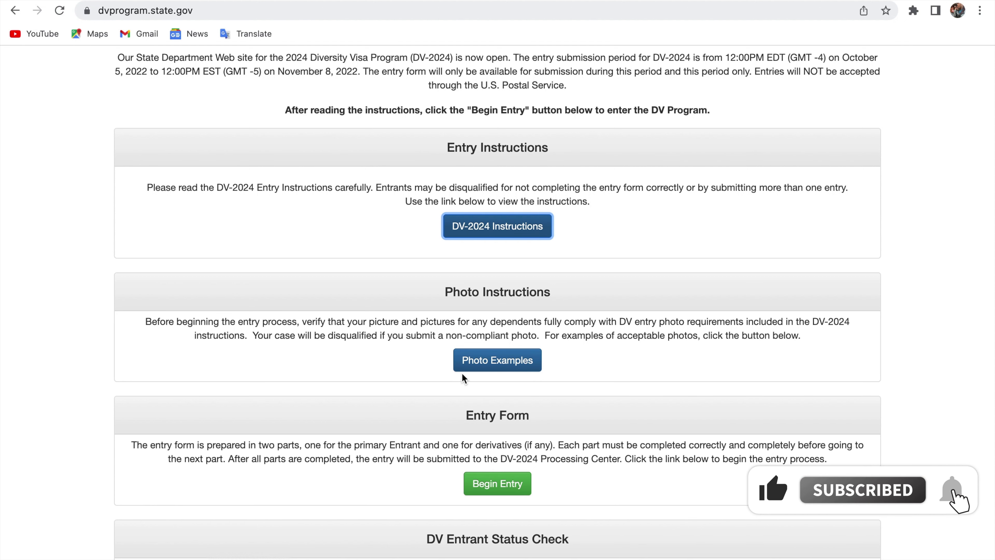
{"action": "left_click", "coordinate": [499, 364]}
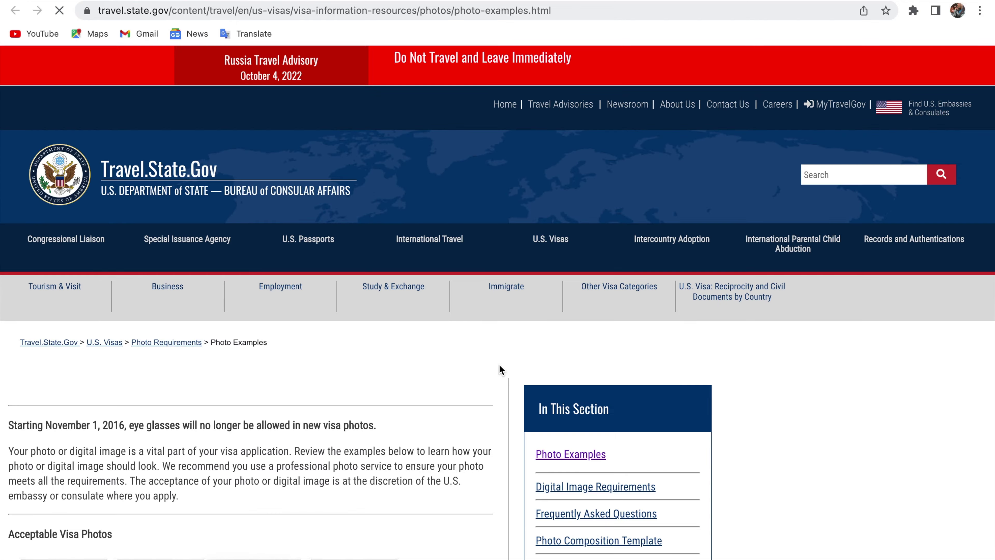
{"action": "scroll", "coordinate": [499, 364], "scroll_direction": "down", "scroll_amount": 5}
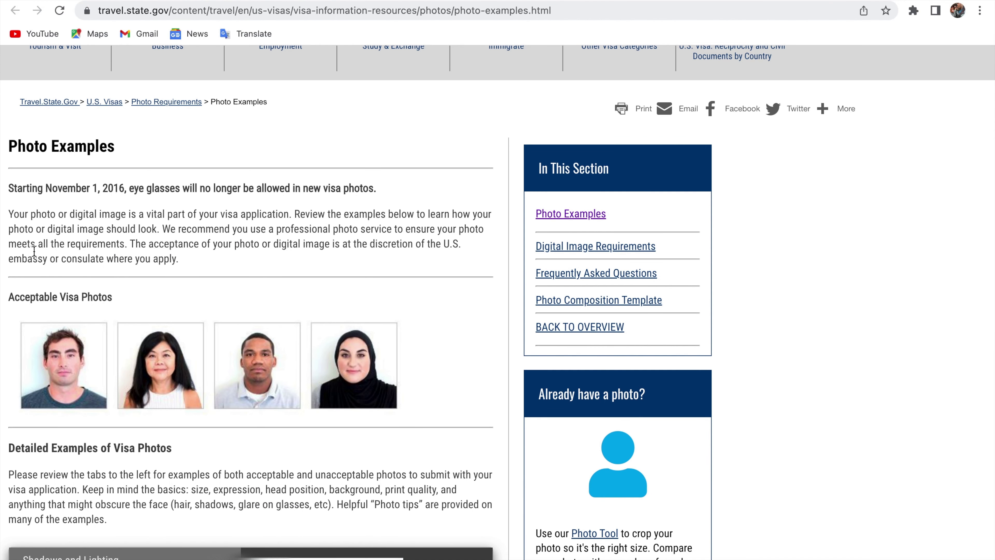
{"action": "scroll", "coordinate": [242, 334], "scroll_direction": "down", "scroll_amount": 1}
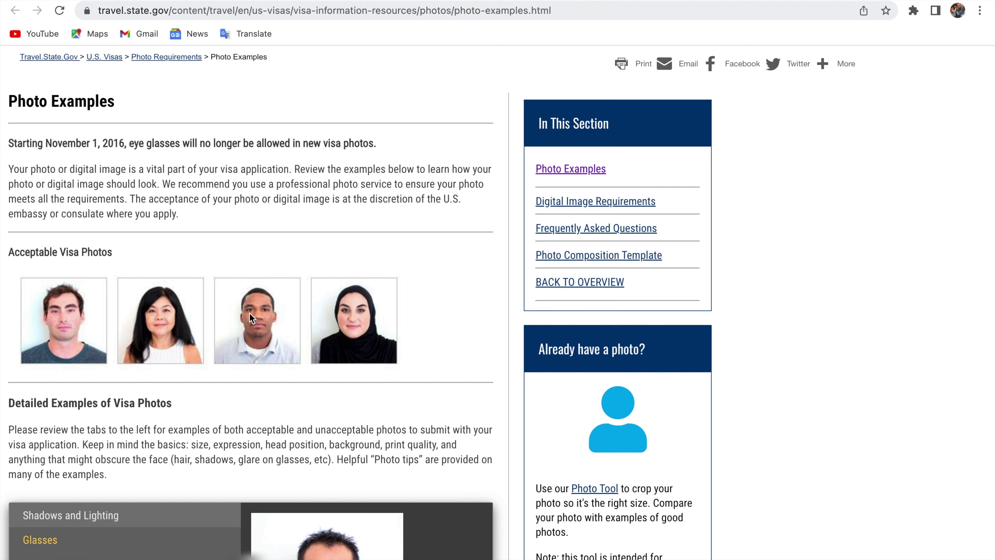
{"action": "scroll", "coordinate": [98, 311], "scroll_direction": "down", "scroll_amount": 4}
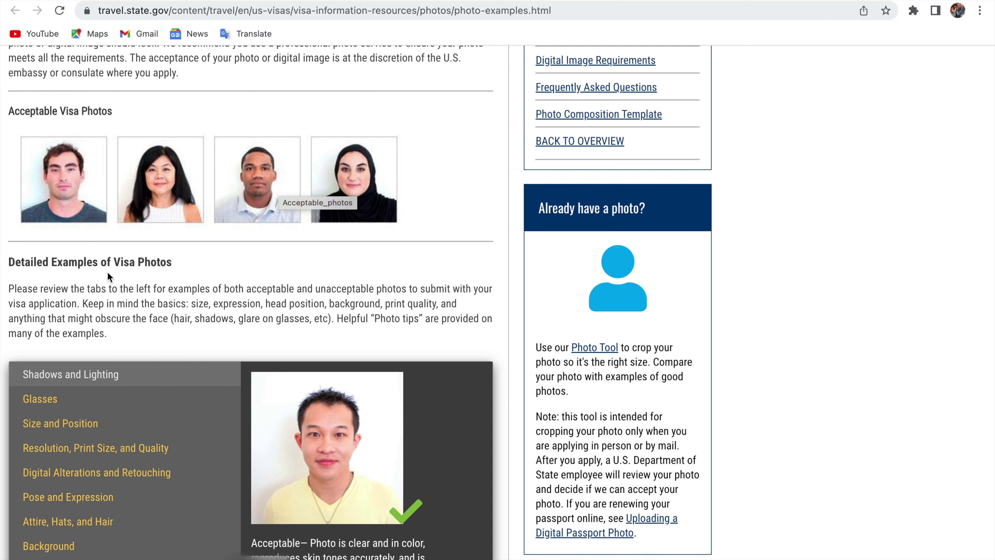
- Scroll through the detailed photo examples by category on travel.state.gov
{"action": "scroll", "coordinate": [322, 292], "scroll_direction": "down", "scroll_amount": 4}
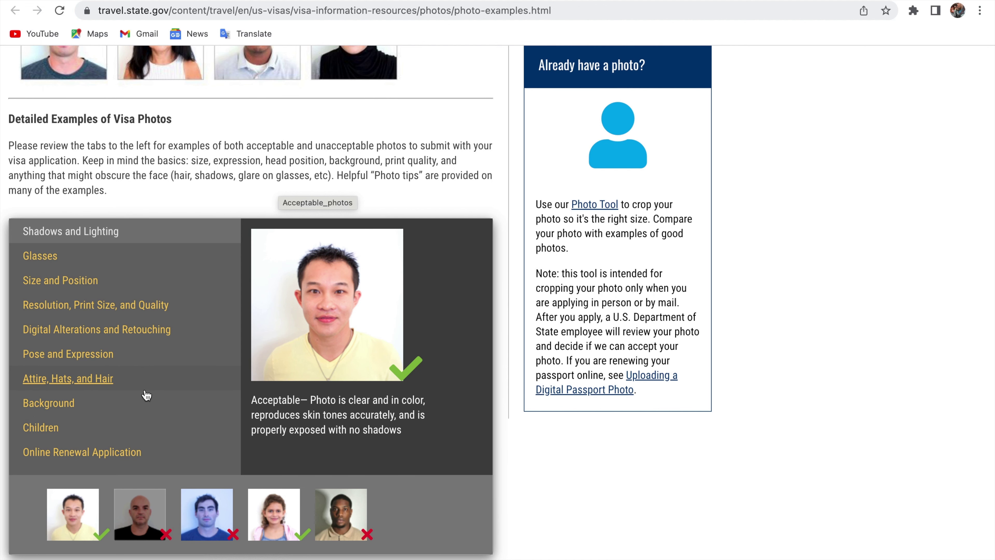
{"action": "scroll", "coordinate": [146, 395], "scroll_direction": "down", "scroll_amount": 2}
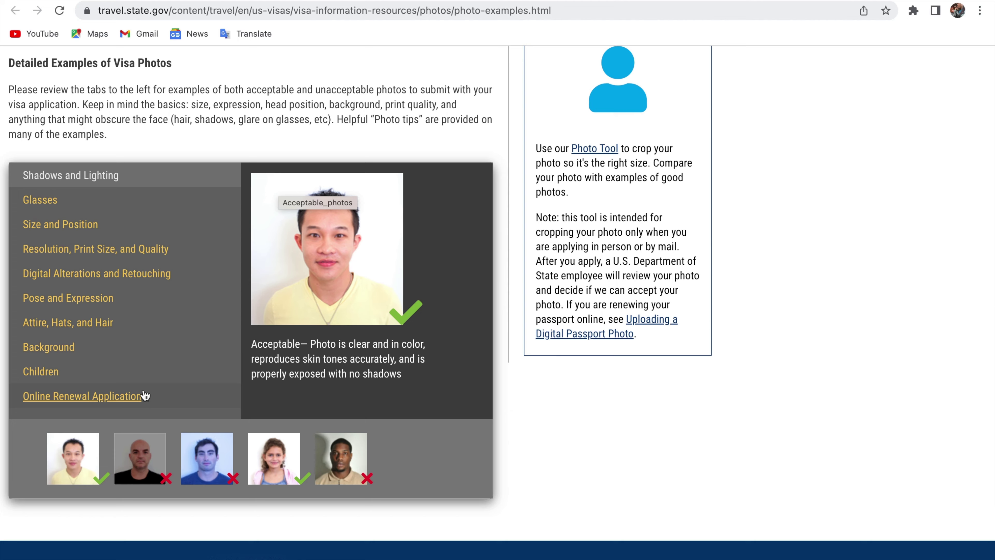
{"action": "scroll", "coordinate": [144, 339], "scroll_direction": "down", "scroll_amount": 3}
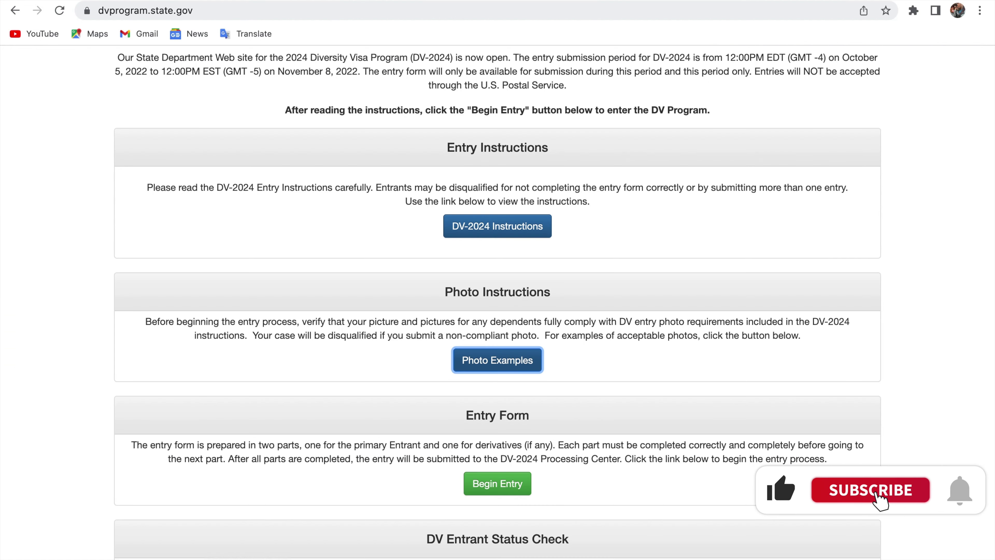
{"action": "scroll", "coordinate": [533, 190], "scroll_direction": "down", "scroll_amount": 5}
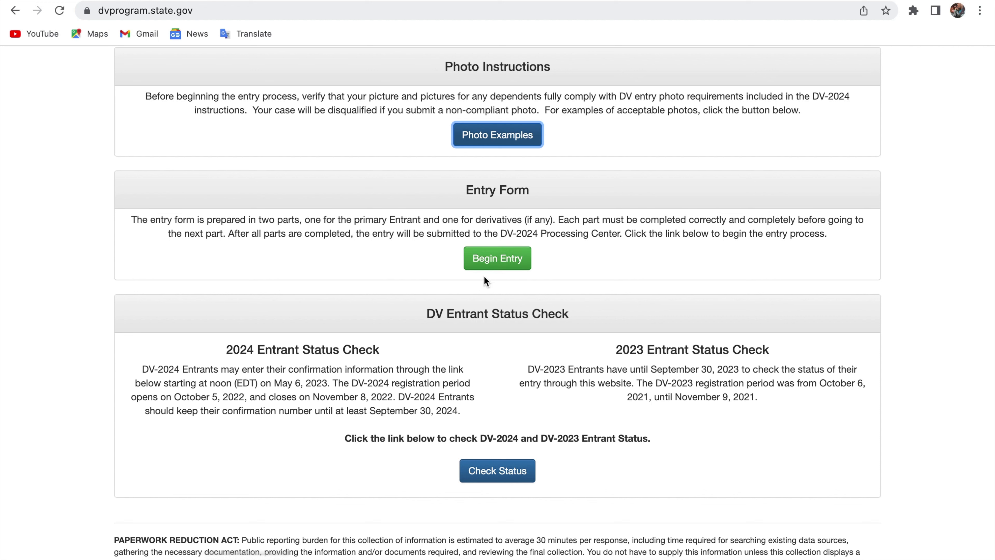
- Start the DV-2024 entry and submit the authentication code to reach Part One
{"action": "left_click", "coordinate": [496, 265]}
{"action": "left_click", "coordinate": [310, 287]}
{"action": "type", "text": "RDY89D"}
{"action": "key", "text": "Return"}
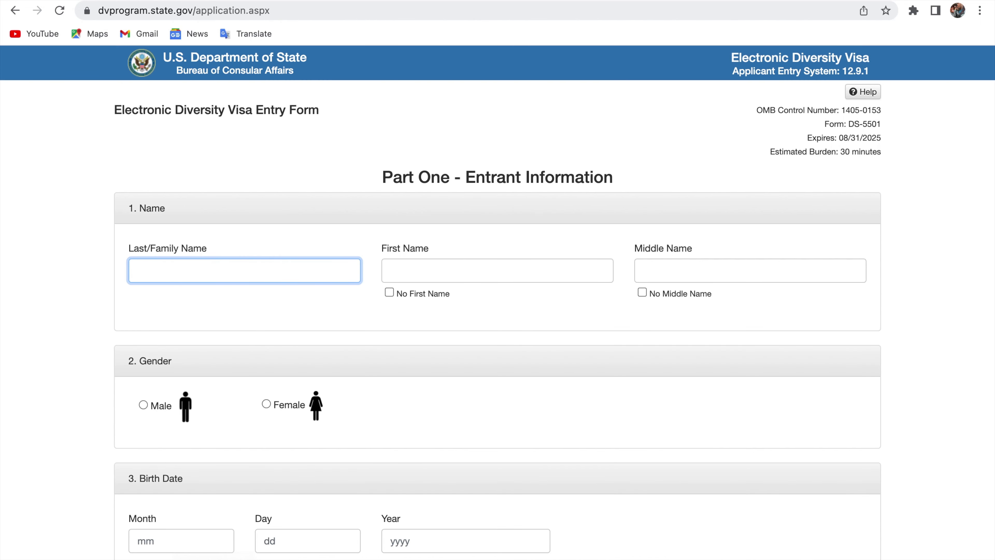
- Enter the entrant's last and first names and tick No Middle Name
{"action": "left_click", "coordinate": [454, 274]}
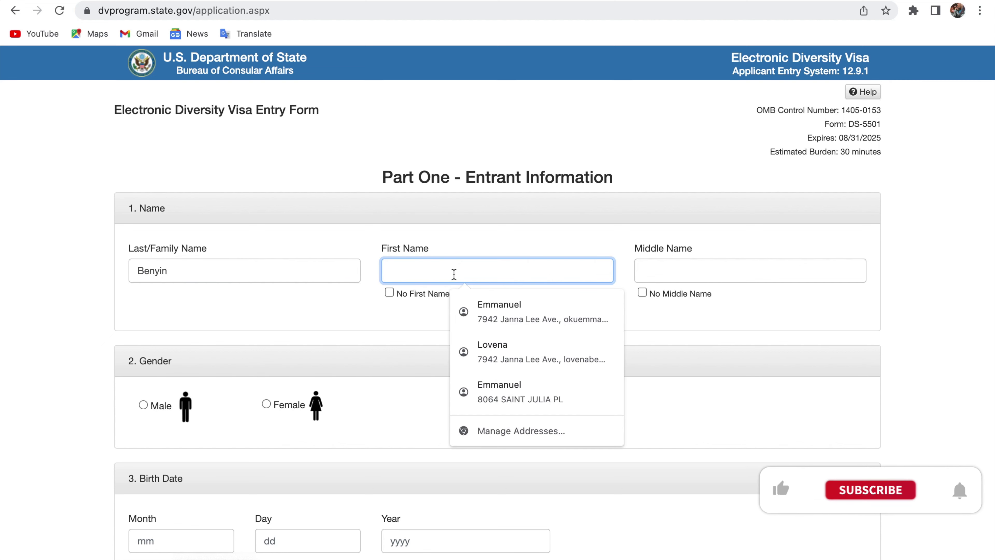
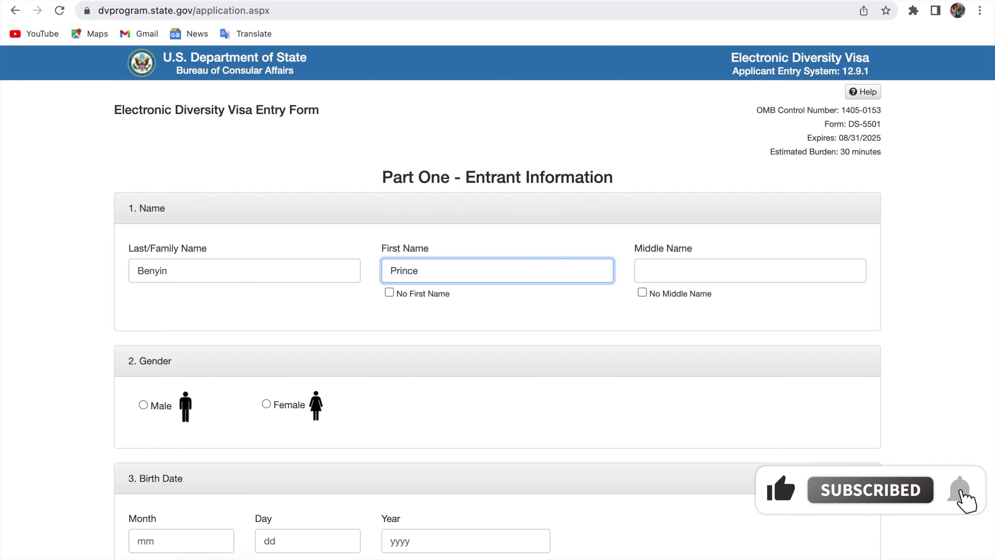
{"action": "scroll", "coordinate": [622, 251], "scroll_direction": "down", "scroll_amount": 1}
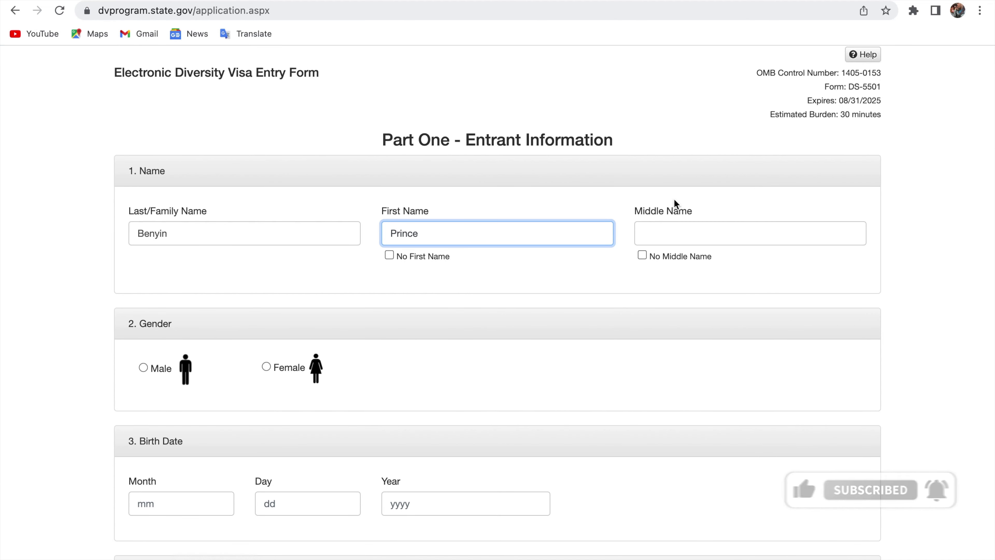
{"action": "left_click", "coordinate": [642, 255]}
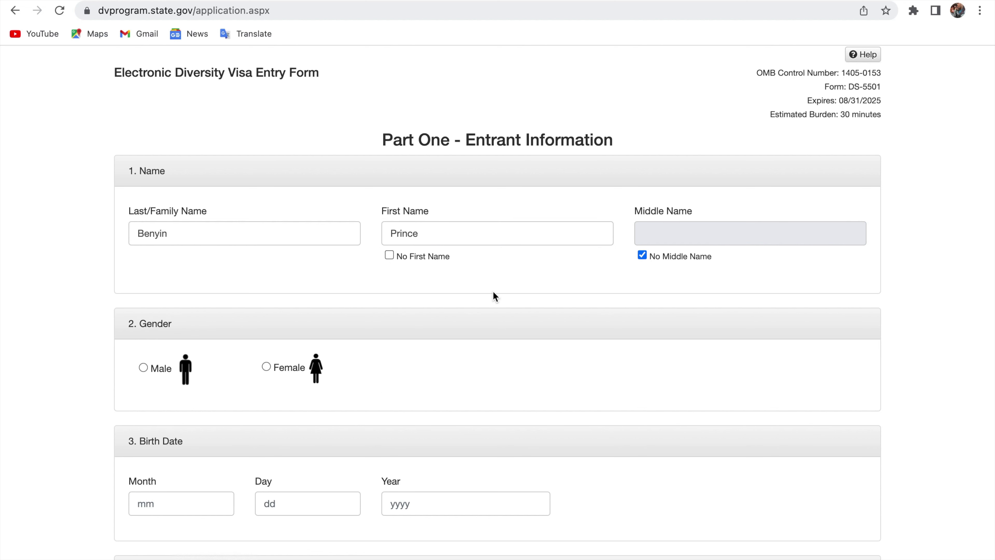
{"action": "scroll", "coordinate": [485, 296], "scroll_direction": "down", "scroll_amount": 3}
{"action": "left_click", "coordinate": [143, 270]}
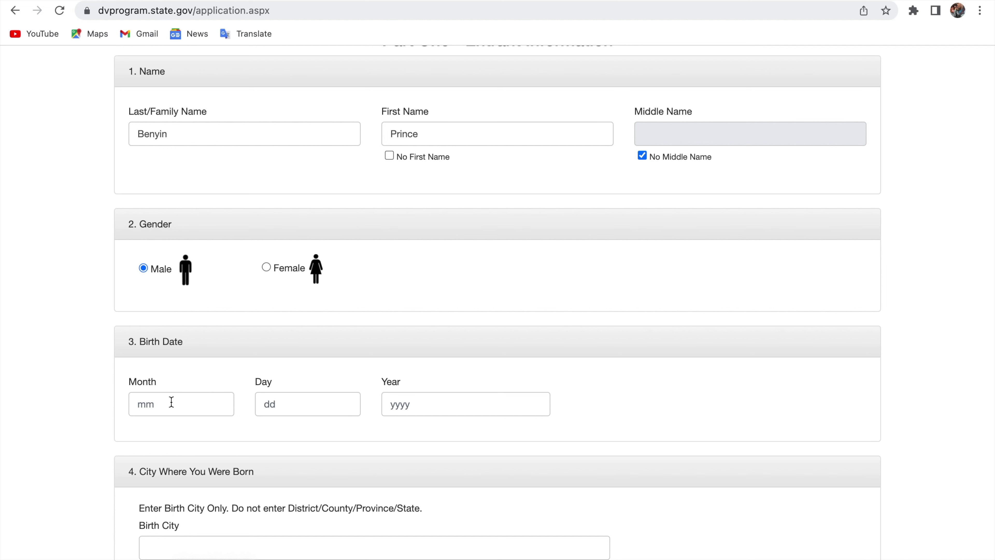
{"action": "left_click", "coordinate": [205, 404]}
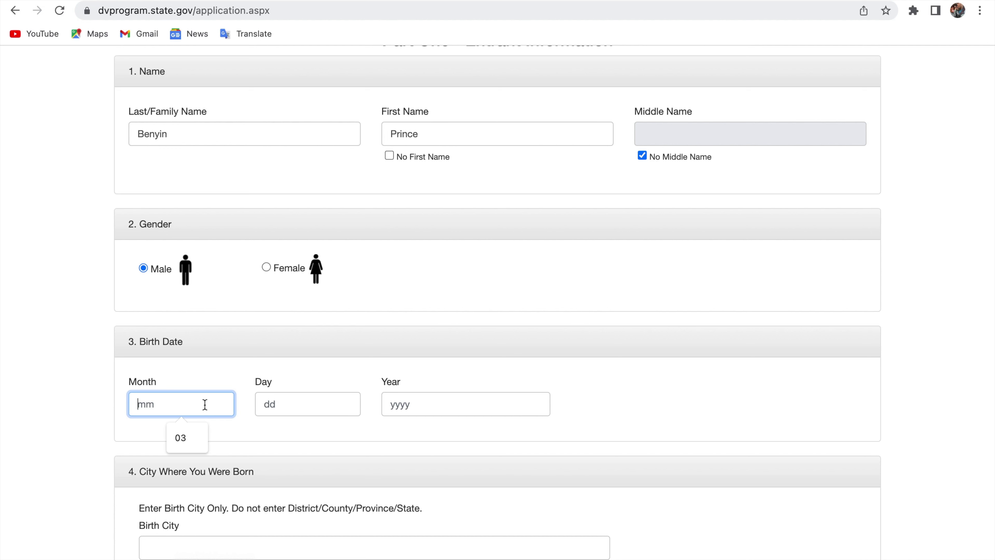
{"action": "type", "text": "03"}
{"action": "left_click", "coordinate": [292, 397]}
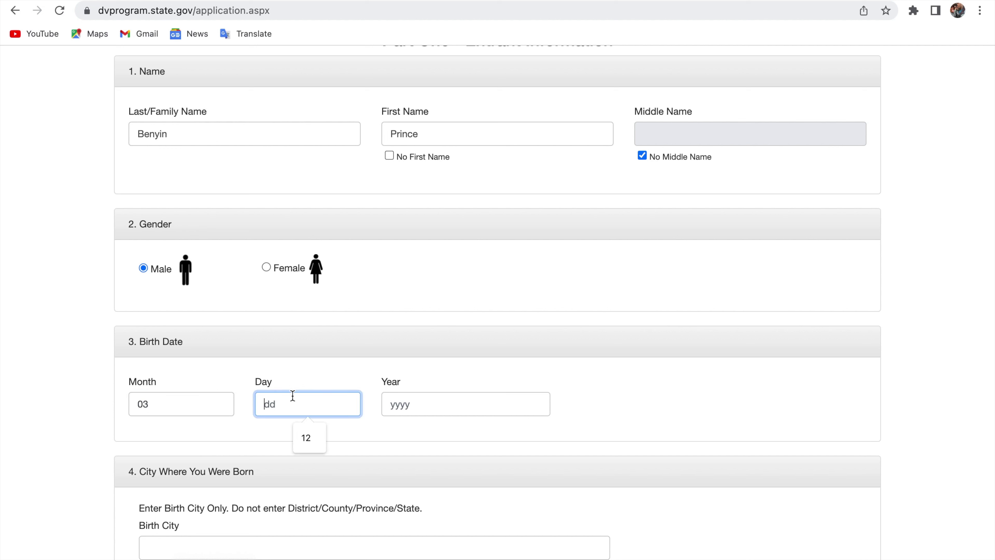
{"action": "type", "text": "16"}
{"action": "left_click", "coordinate": [447, 408]}
{"action": "type", "text": "1990"}
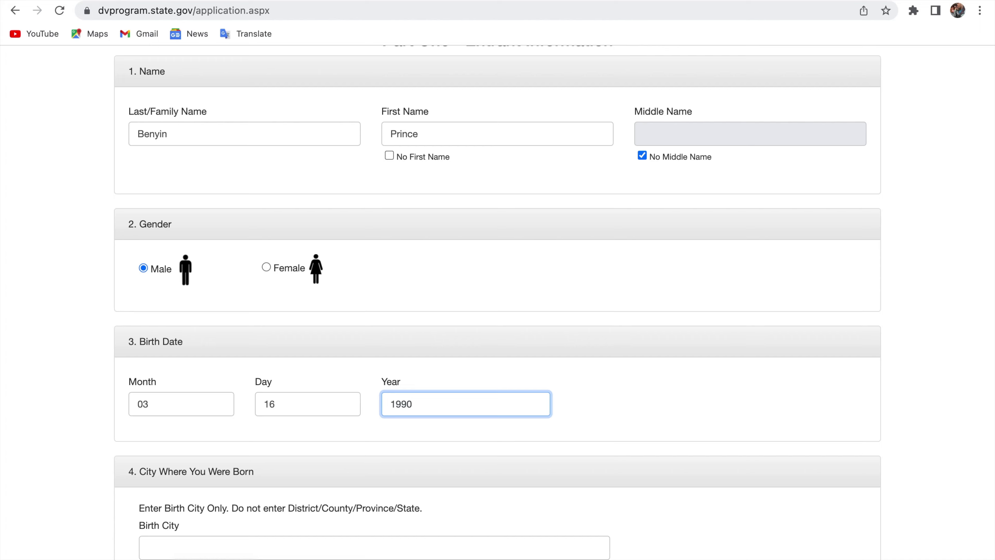
{"action": "scroll", "coordinate": [446, 407], "scroll_direction": "down", "scroll_amount": 7}
- Enter Accra in the Birth City field and dismiss the autofill suggestions
{"action": "scroll", "coordinate": [347, 263], "scroll_direction": "down", "scroll_amount": 3}
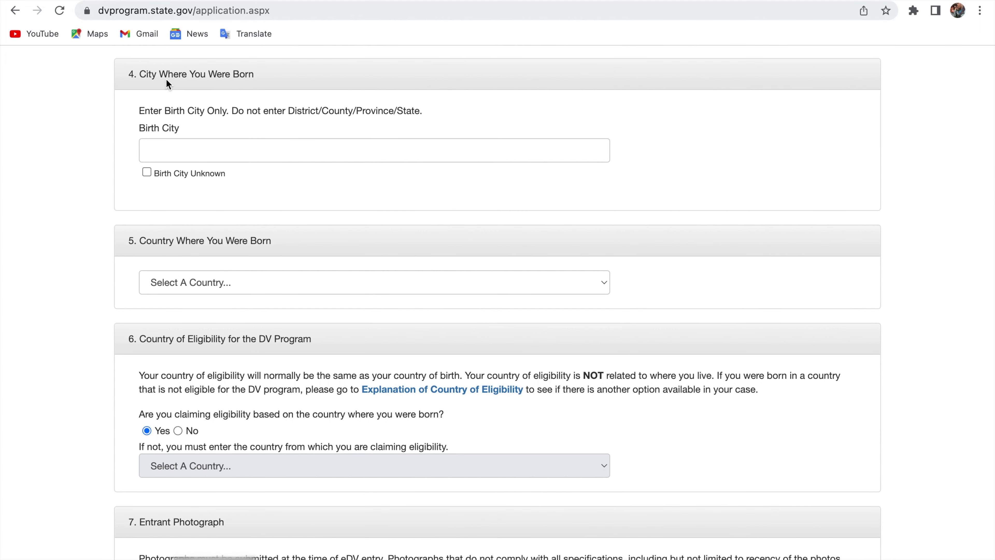
{"action": "left_click", "coordinate": [174, 155]}
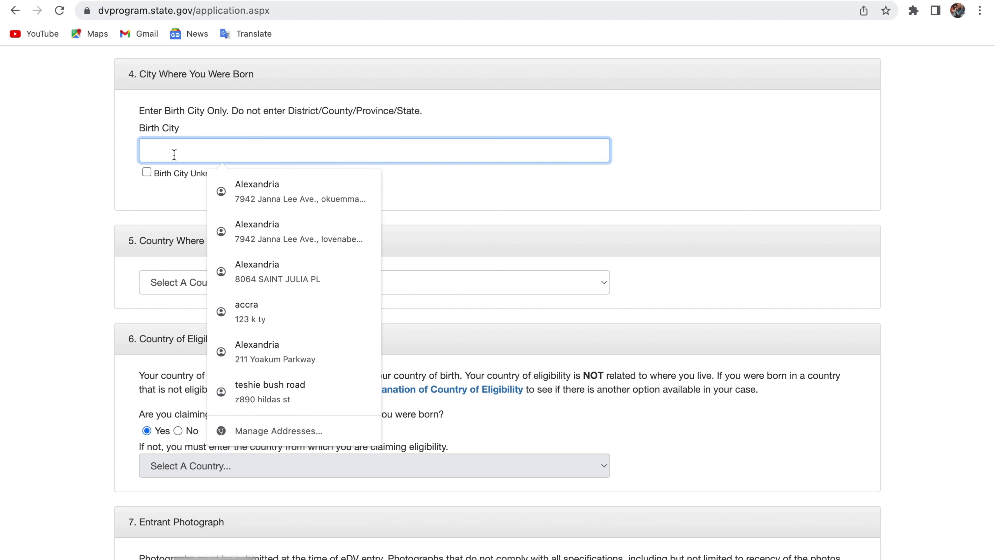
{"action": "type", "text": "A"}
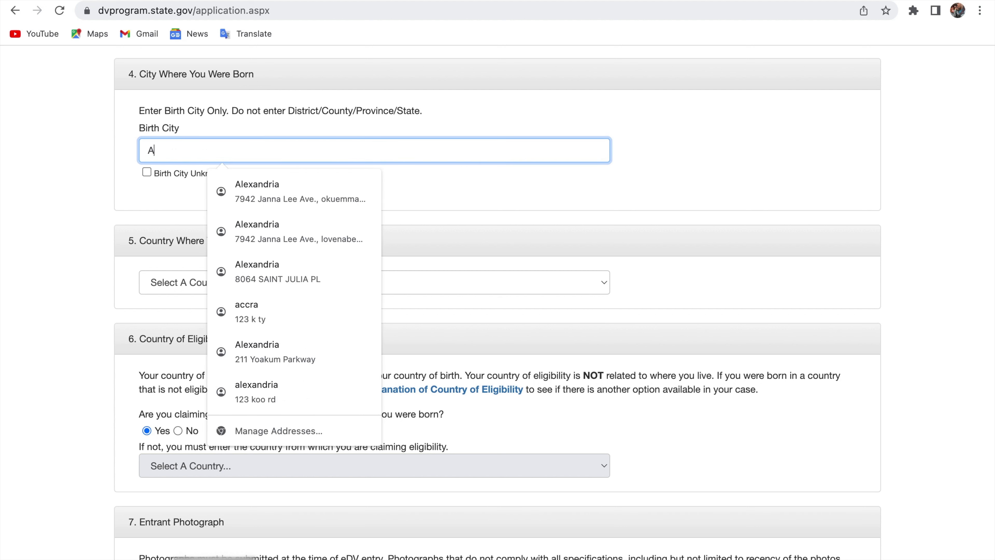
{"action": "type", "text": "ccra"}
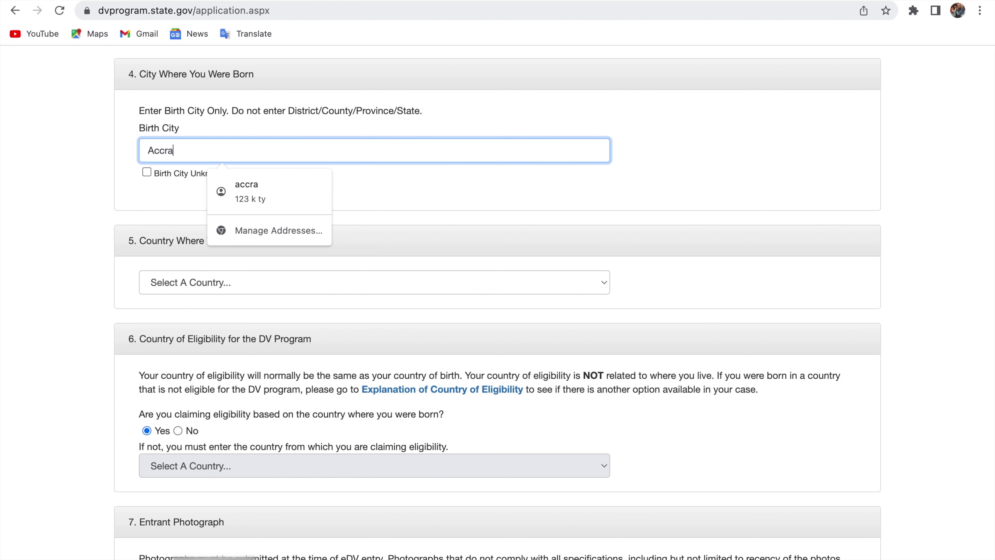
{"action": "left_click", "coordinate": [432, 197]}
{"action": "scroll", "coordinate": [432, 197], "scroll_direction": "down", "scroll_amount": 2}
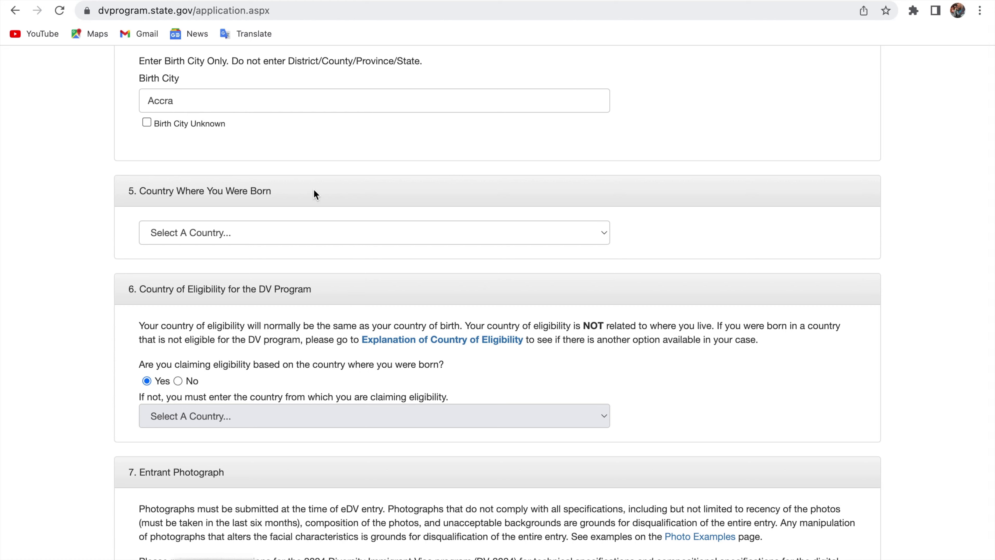
{"action": "scroll", "coordinate": [316, 194], "scroll_direction": "down", "scroll_amount": 1}
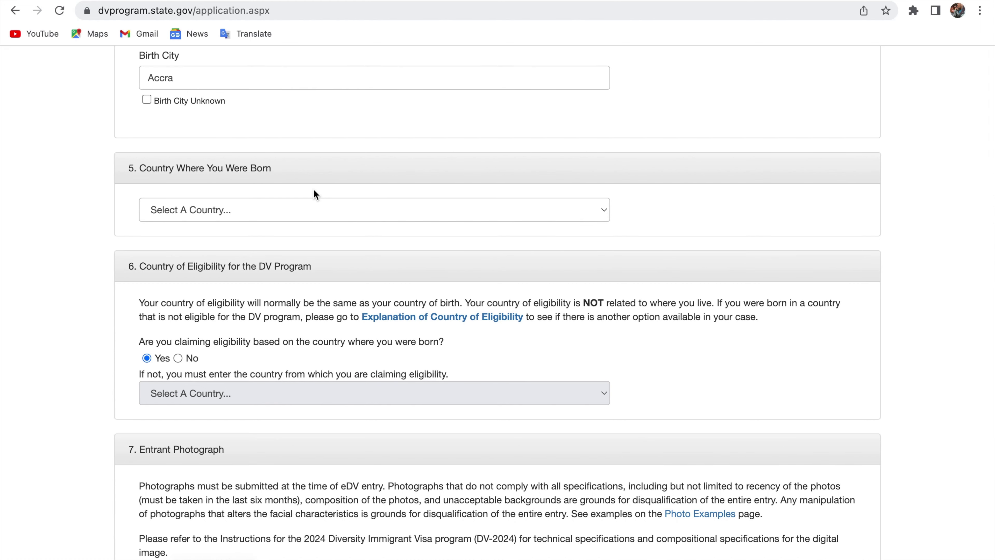
- Pick Ghana from the Country Where You Were Born list, then scroll to section 6
{"action": "left_click", "coordinate": [306, 213]}
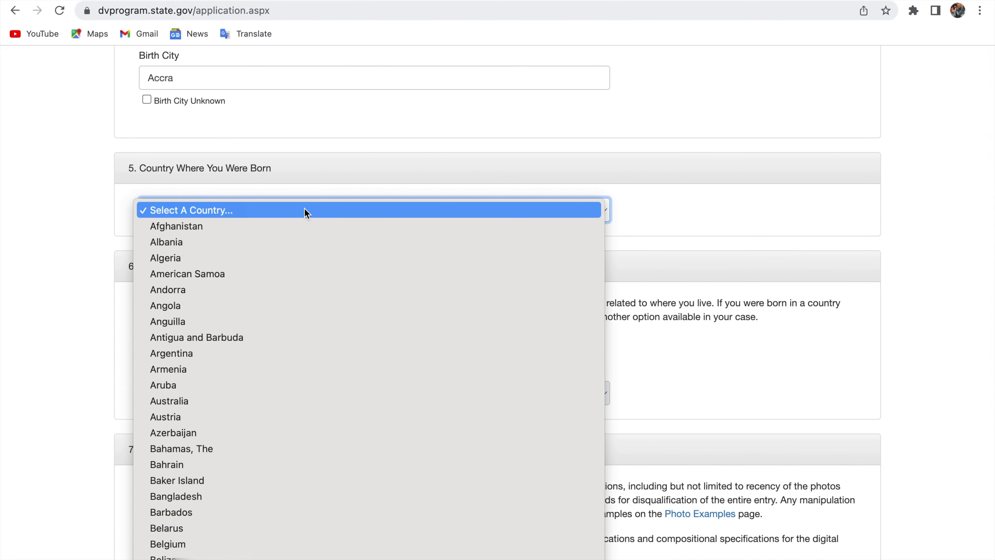
{"action": "type", "text": "gh"}
{"action": "key", "text": "Return"}
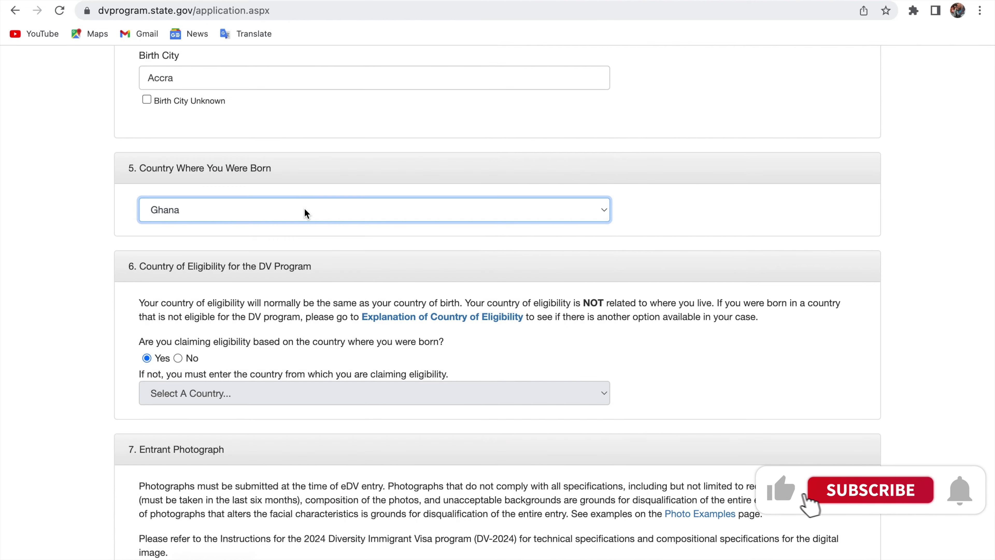
{"action": "scroll", "coordinate": [304, 208], "scroll_direction": "down", "scroll_amount": 2}
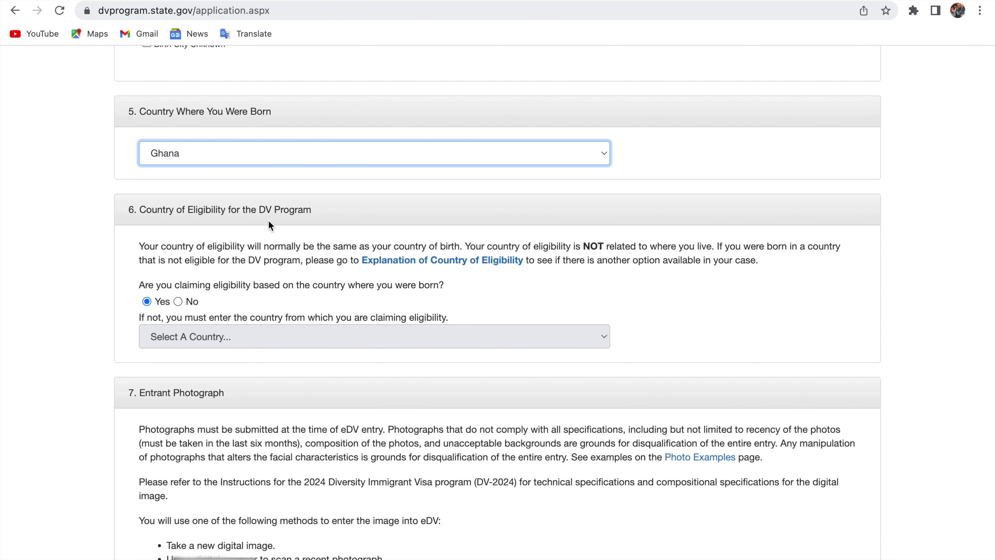
{"action": "scroll", "coordinate": [268, 220], "scroll_direction": "down", "scroll_amount": 3}
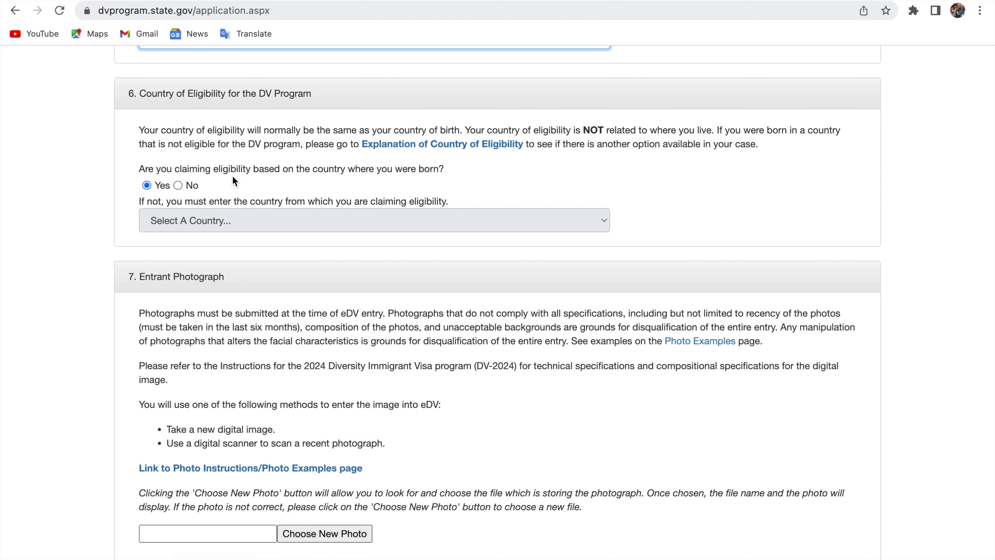
{"action": "left_click", "coordinate": [179, 185]}
{"action": "left_click", "coordinate": [226, 224]}
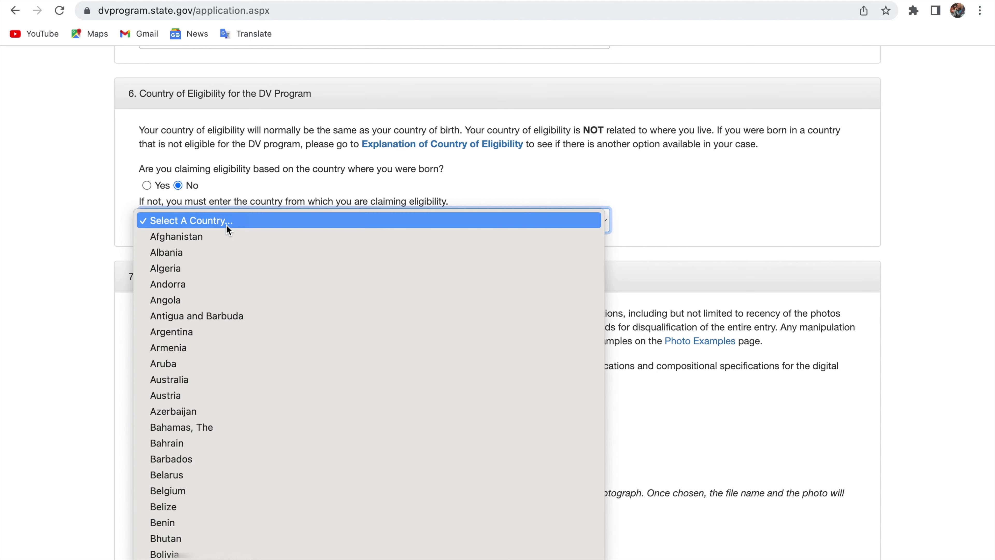
{"action": "key", "text": "n"}
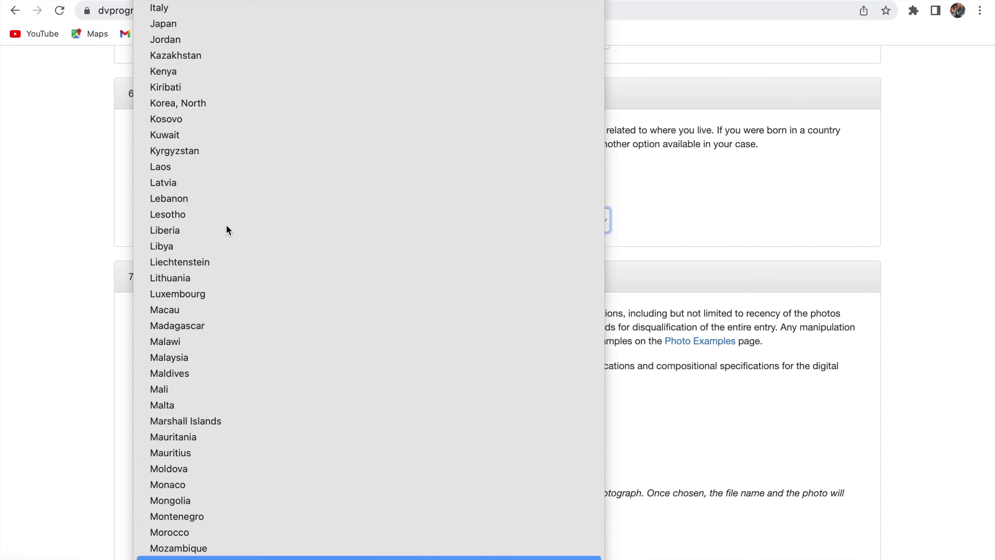
{"action": "key", "text": "Down"}
{"action": "key", "text": "Down"}
{"action": "key", "text": "Down"}
{"action": "key", "text": "Down"}
{"action": "key", "text": "Down"}
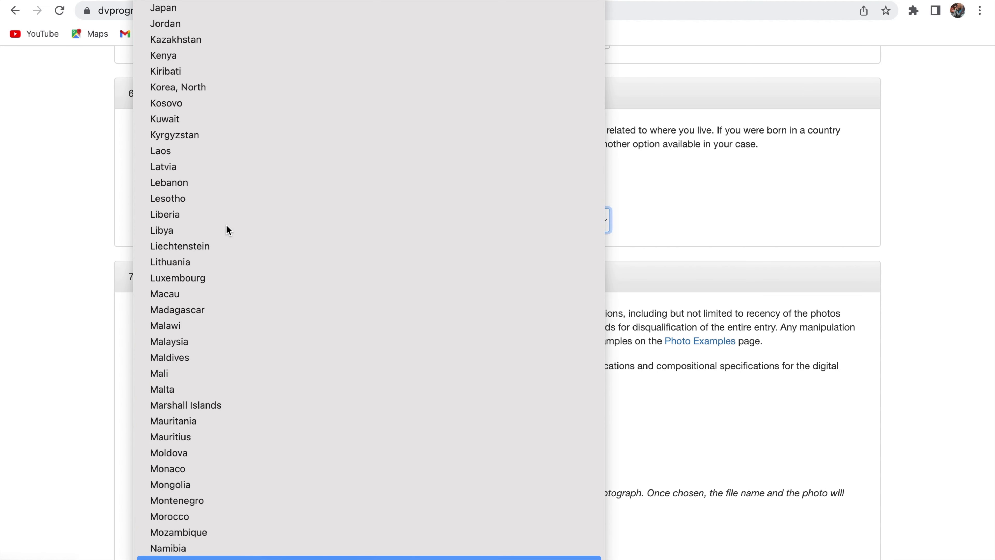
{"action": "key", "text": "Down"}
{"action": "key", "text": "Down"}
{"action": "key", "text": "Down"}
{"action": "key", "text": "Down"}
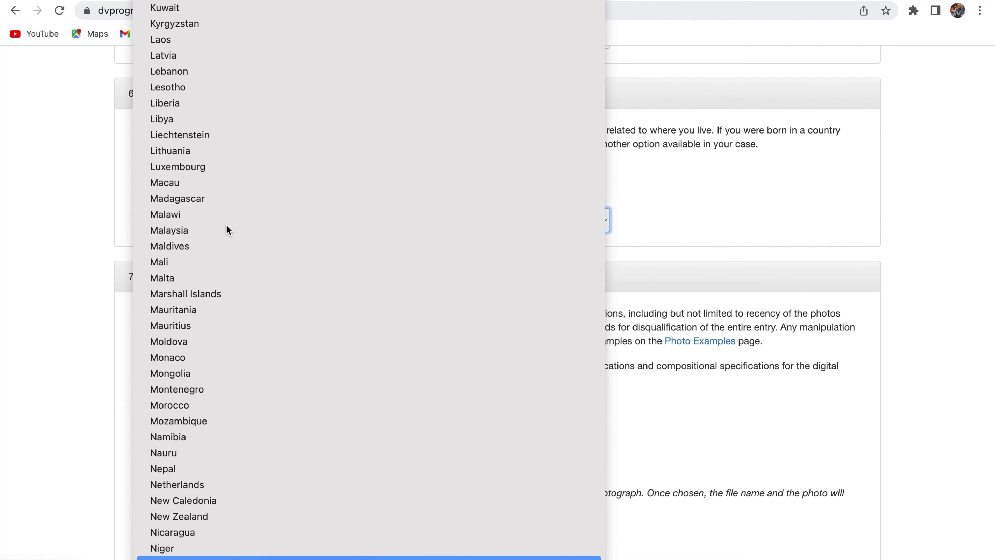
{"action": "key", "text": "Down"}
{"action": "key", "text": "Down"}
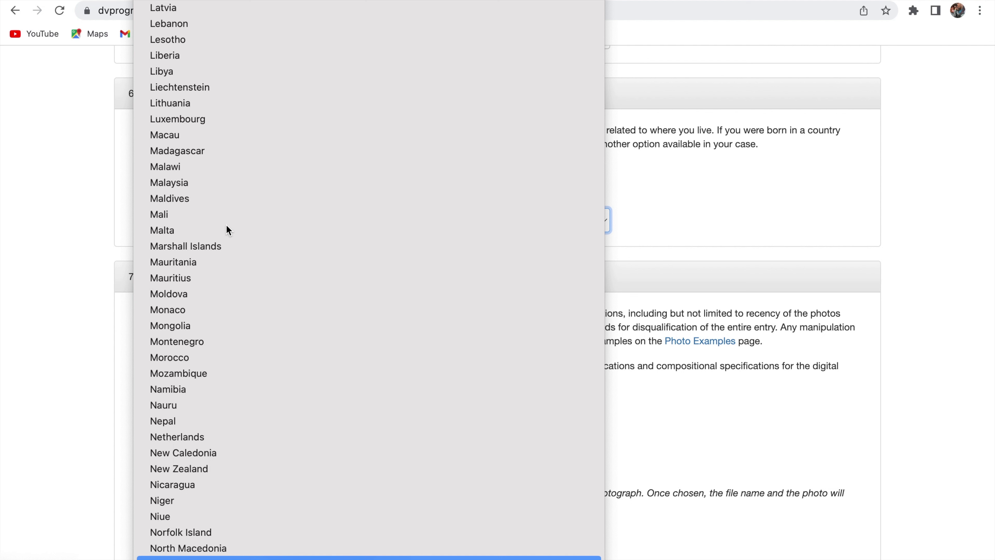
{"action": "key", "text": "Down"}
{"action": "key", "text": "Down"}
{"action": "key", "text": "Down"}
{"action": "key", "text": "Down"}
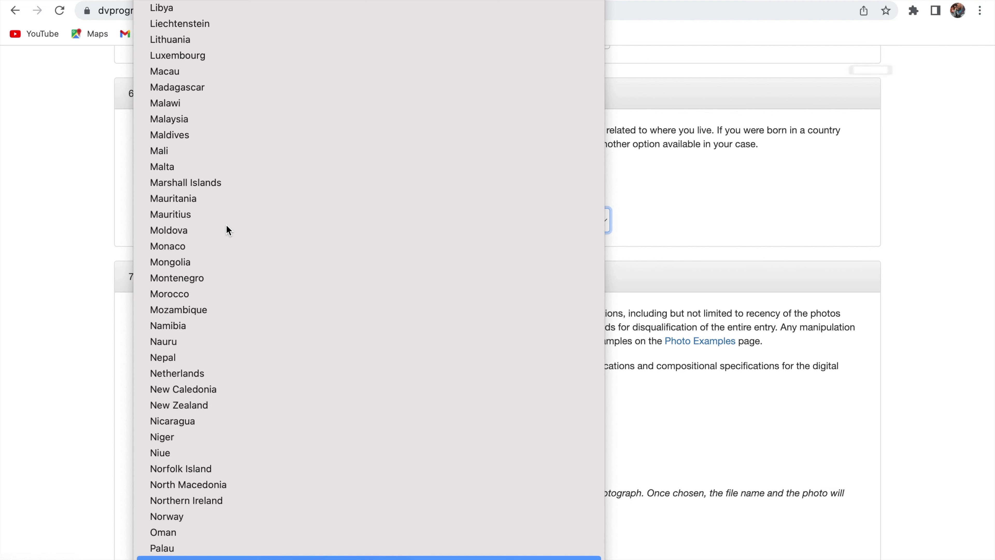
{"action": "key", "text": "Up"}
{"action": "key", "text": "Up"}
{"action": "key", "text": "Up"}
{"action": "key", "text": "Up"}
{"action": "key", "text": "Up"}
{"action": "key", "text": "Up"}
{"action": "key", "text": "Up"}
{"action": "key", "text": "Up"}
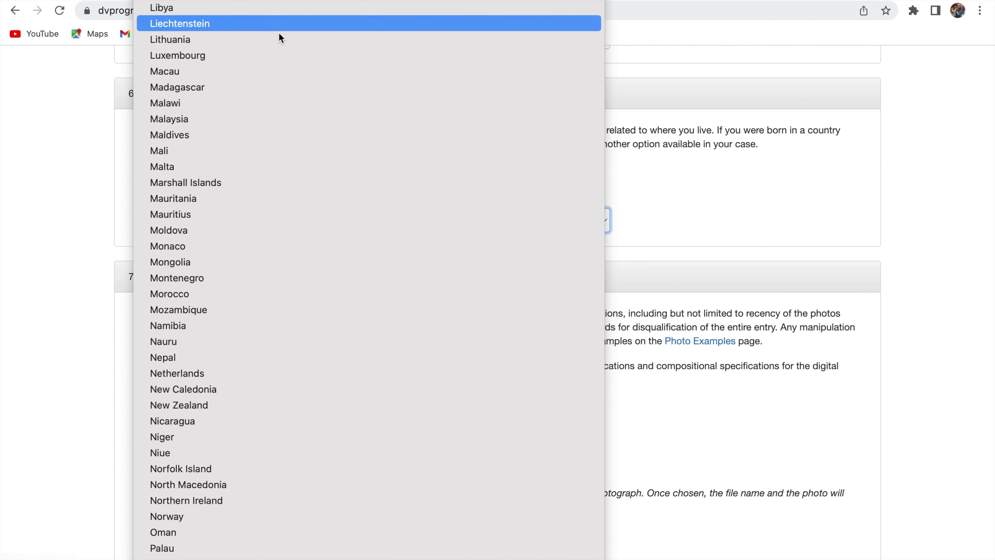
{"action": "scroll", "coordinate": [210, 327], "scroll_direction": "down", "scroll_amount": 10}
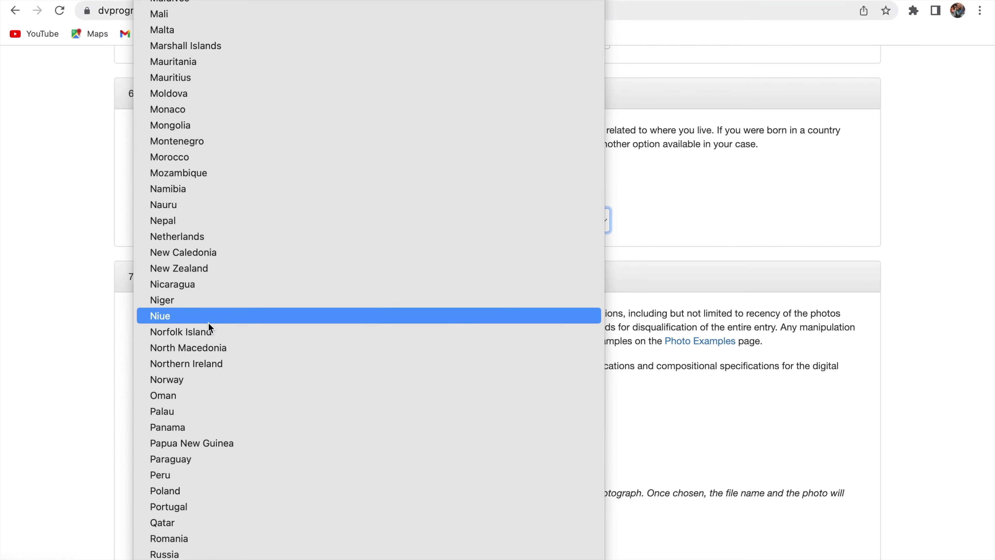
{"action": "scroll", "coordinate": [209, 327], "scroll_direction": "down", "scroll_amount": 3}
{"action": "scroll", "coordinate": [209, 328], "scroll_direction": "up", "scroll_amount": 20}
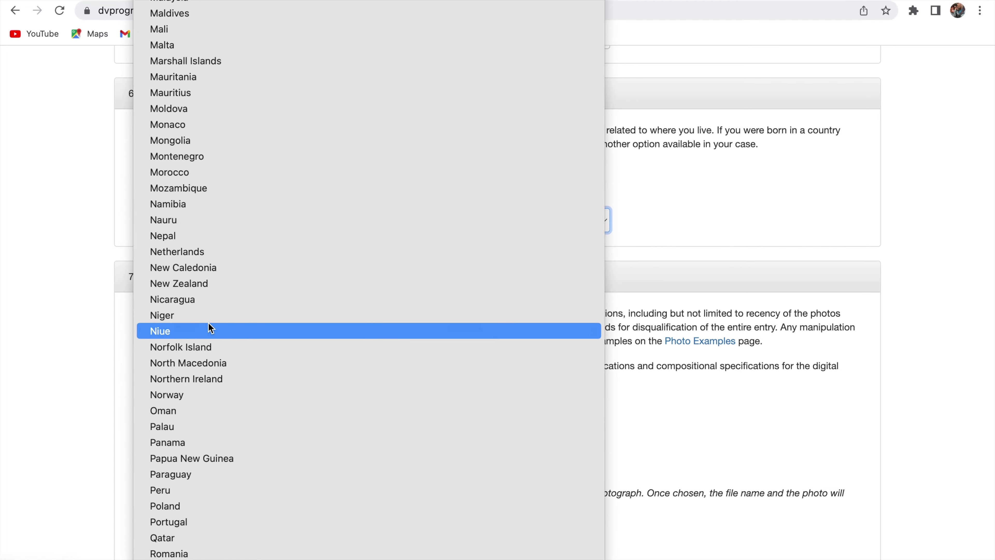
{"action": "scroll", "coordinate": [211, 327], "scroll_direction": "up", "scroll_amount": 5}
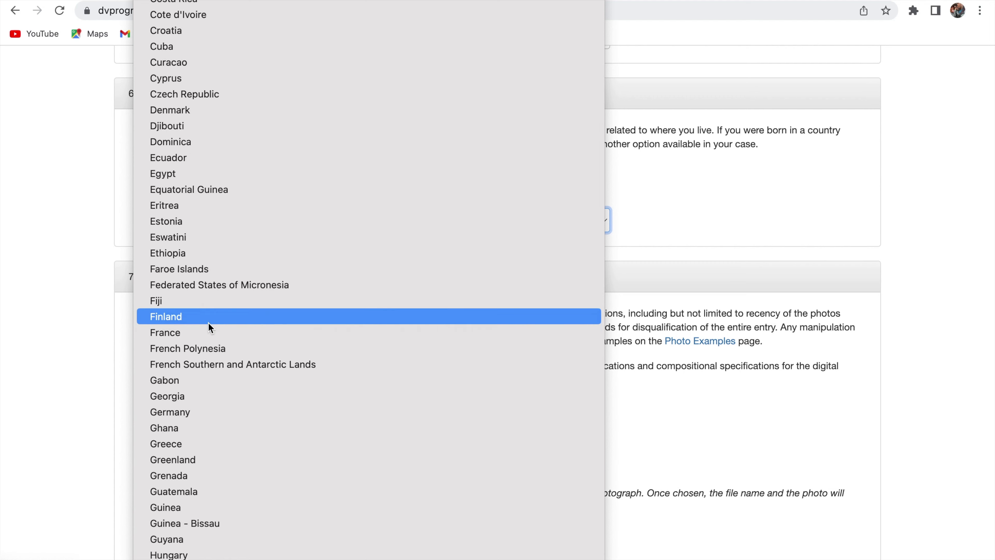
{"action": "scroll", "coordinate": [211, 328], "scroll_direction": "down", "scroll_amount": 15}
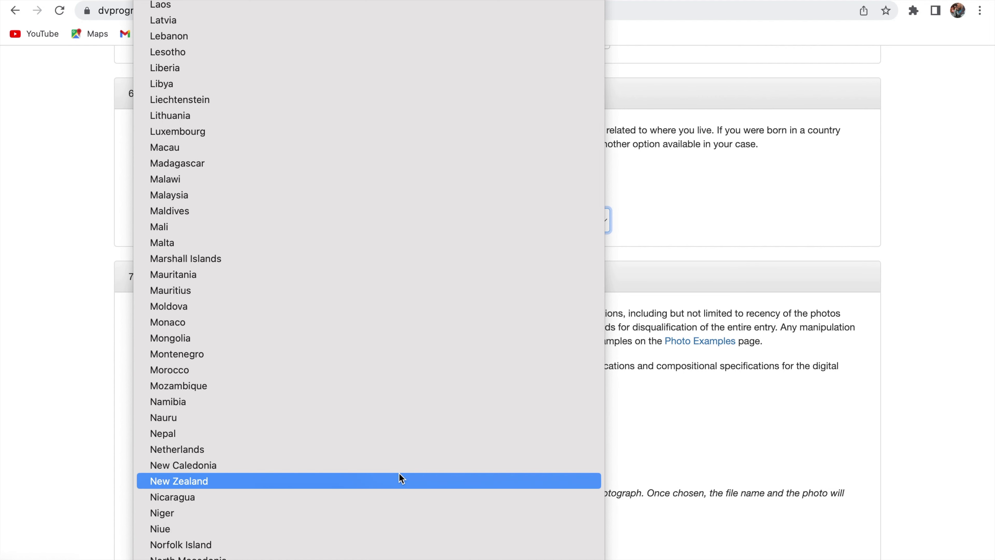
{"action": "scroll", "coordinate": [401, 477], "scroll_direction": "down", "scroll_amount": 2}
{"action": "scroll", "coordinate": [402, 477], "scroll_direction": "up", "scroll_amount": 6}
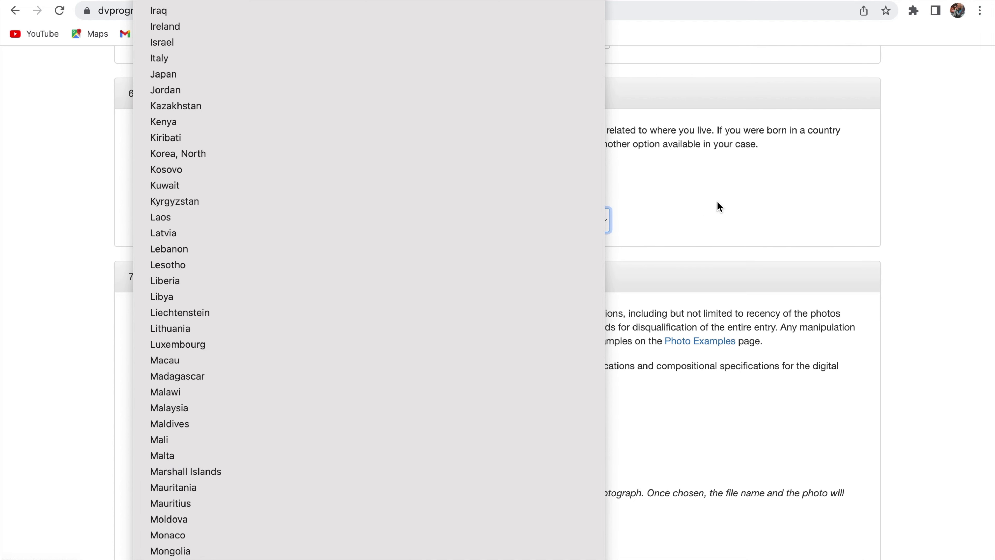
{"action": "left_click", "coordinate": [729, 190]}
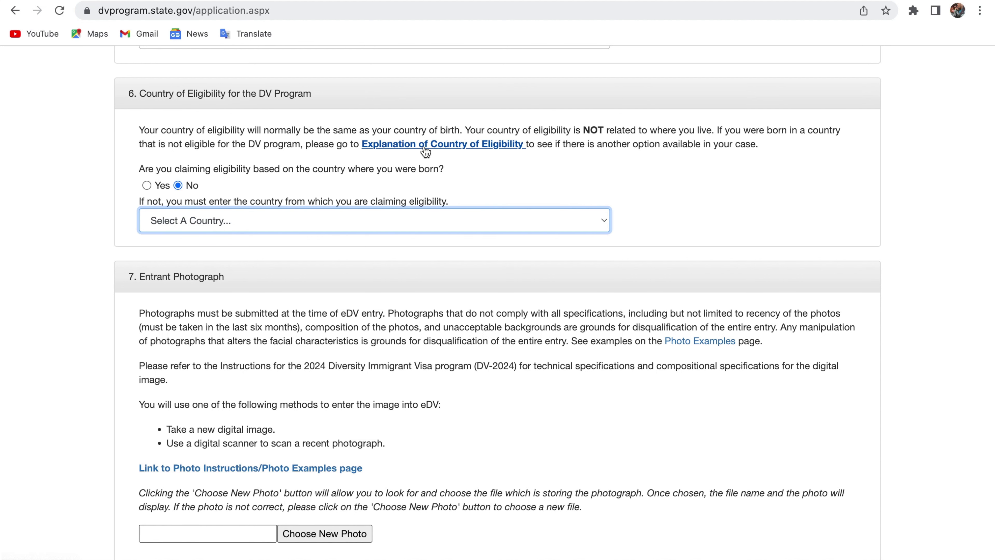
{"action": "left_click", "coordinate": [425, 149]}
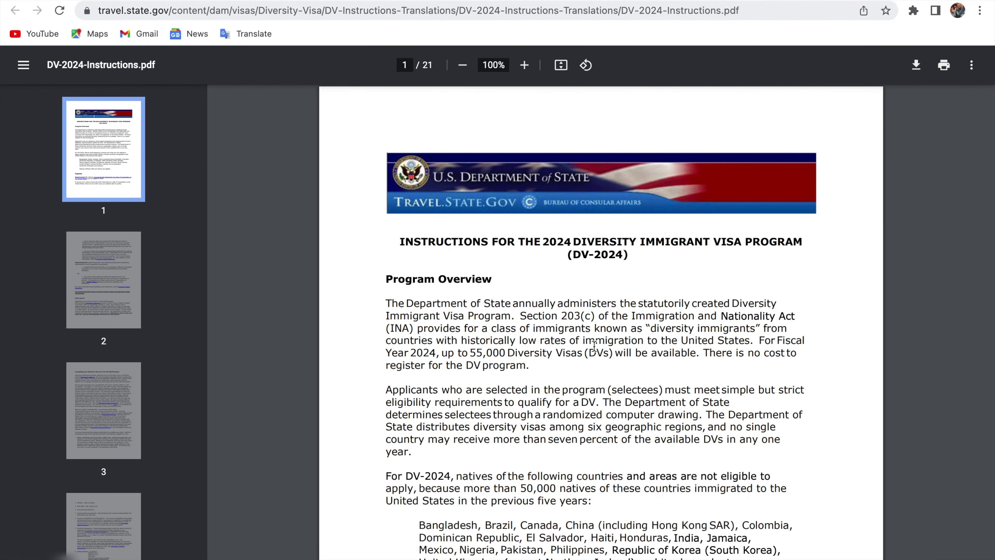
{"action": "scroll", "coordinate": [594, 346], "scroll_direction": "down", "scroll_amount": 6}
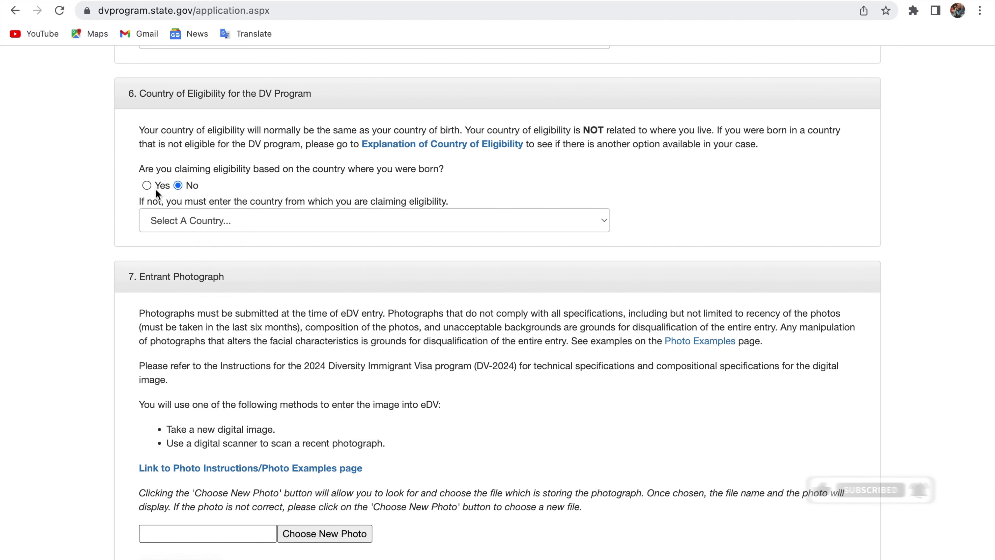
- Answer Yes to claiming eligibility based on country of birth
{"action": "left_click", "coordinate": [147, 185]}
{"action": "scroll", "coordinate": [376, 332], "scroll_direction": "down", "scroll_amount": 3}
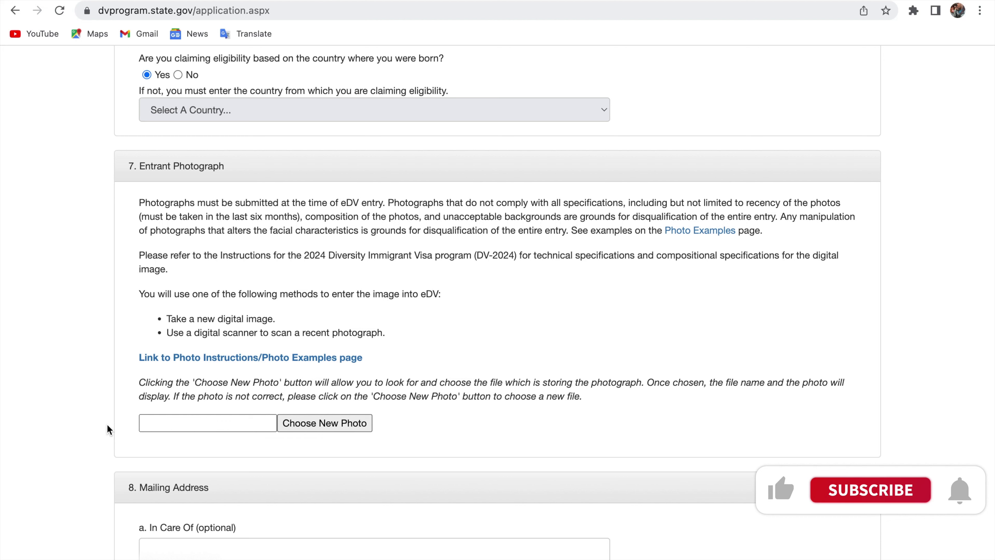
- Upload the SmartSelect JPG from OneDrive as the entrant photograph
{"action": "left_click", "coordinate": [315, 426]}
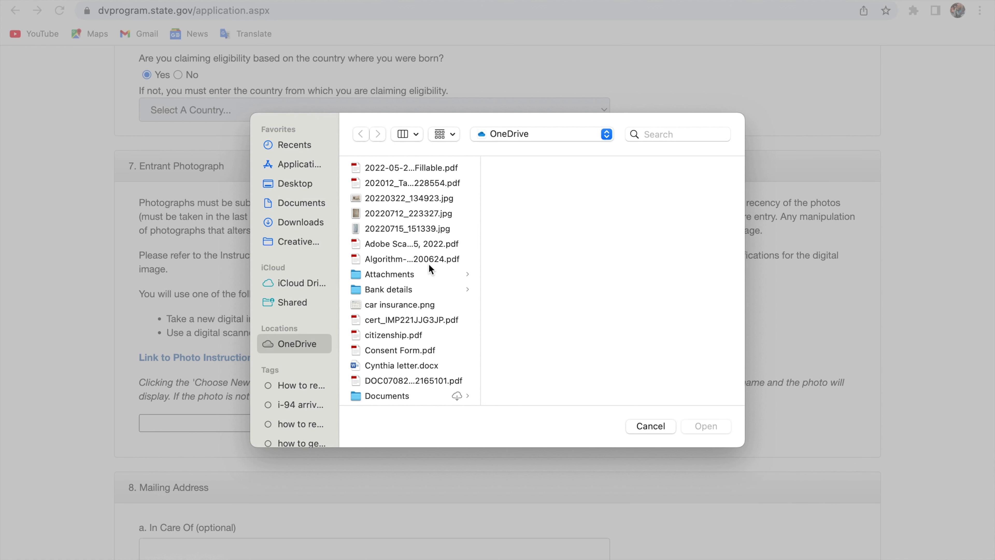
{"action": "scroll", "coordinate": [428, 264], "scroll_direction": "down", "scroll_amount": 5}
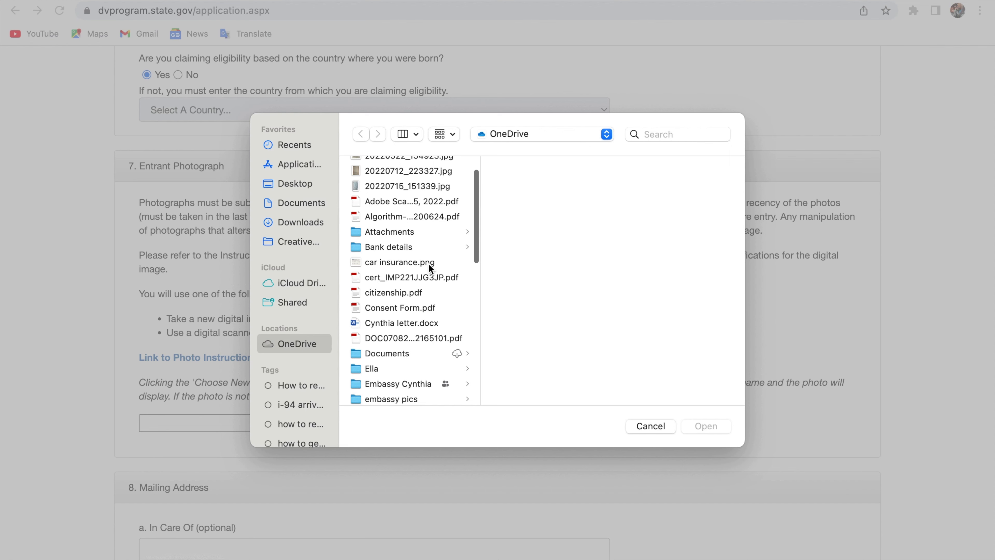
{"action": "scroll", "coordinate": [428, 264], "scroll_direction": "down", "scroll_amount": 6}
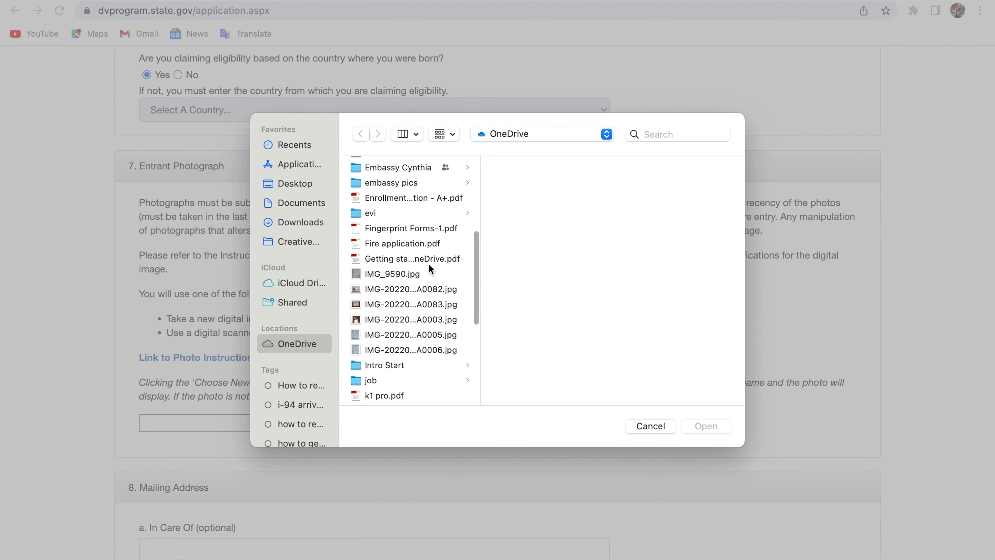
{"action": "scroll", "coordinate": [428, 263], "scroll_direction": "down", "scroll_amount": 5}
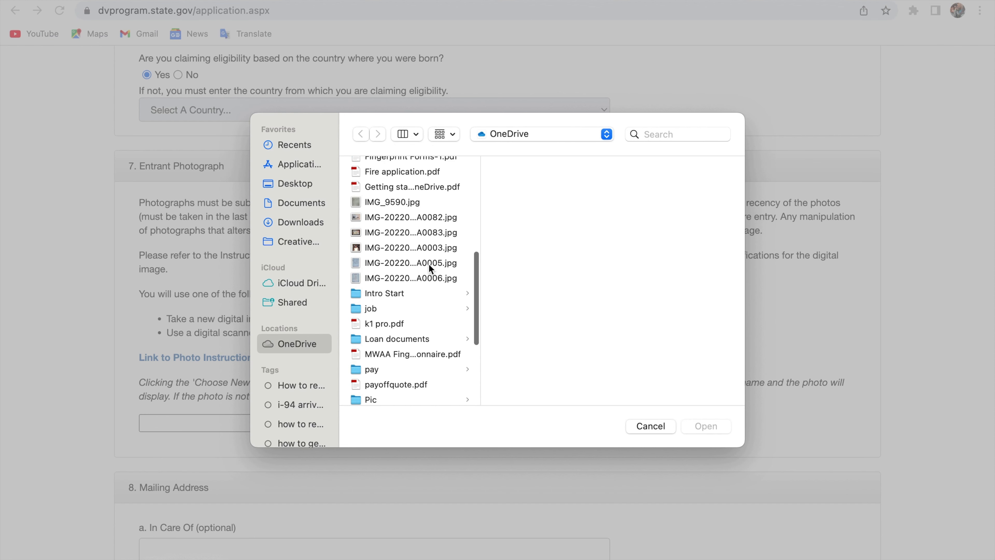
{"action": "scroll", "coordinate": [428, 264], "scroll_direction": "down", "scroll_amount": 4}
{"action": "left_click", "coordinate": [412, 349]}
{"action": "left_click", "coordinate": [708, 427]}
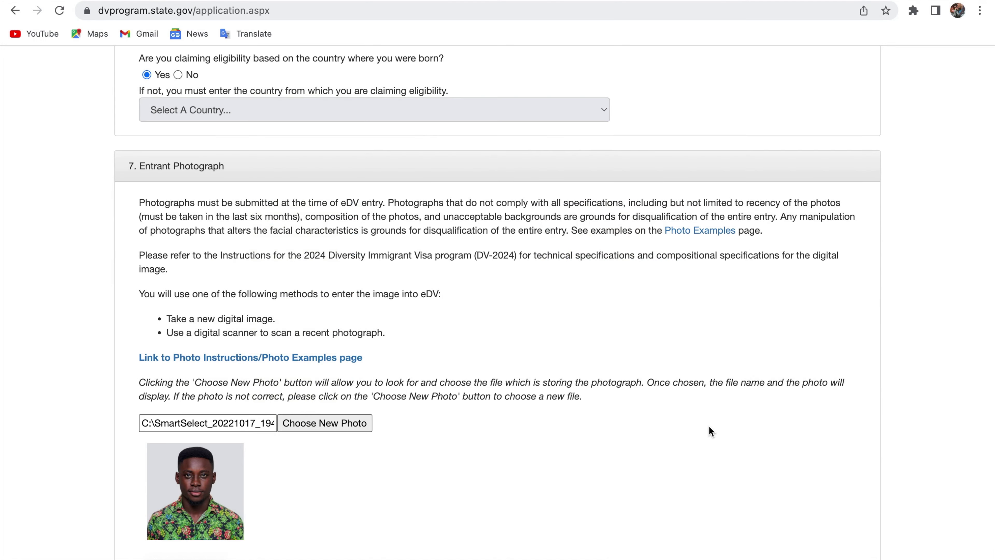
{"action": "scroll", "coordinate": [487, 375], "scroll_direction": "down", "scroll_amount": 2}
- Scroll down the form until section 8 Mailing Address is visible
{"action": "scroll", "coordinate": [488, 376], "scroll_direction": "down", "scroll_amount": 10}
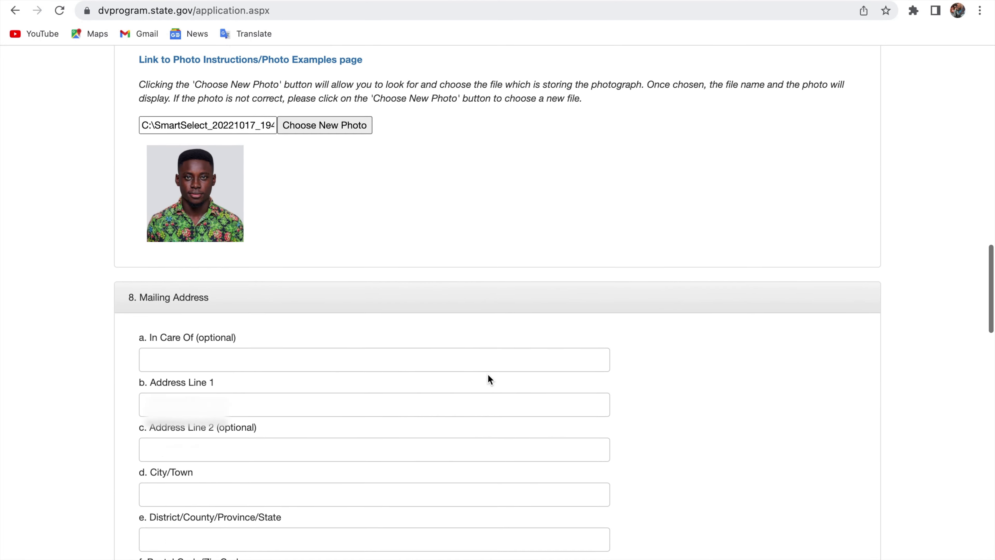
{"action": "scroll", "coordinate": [265, 134], "scroll_direction": "down", "scroll_amount": 6}
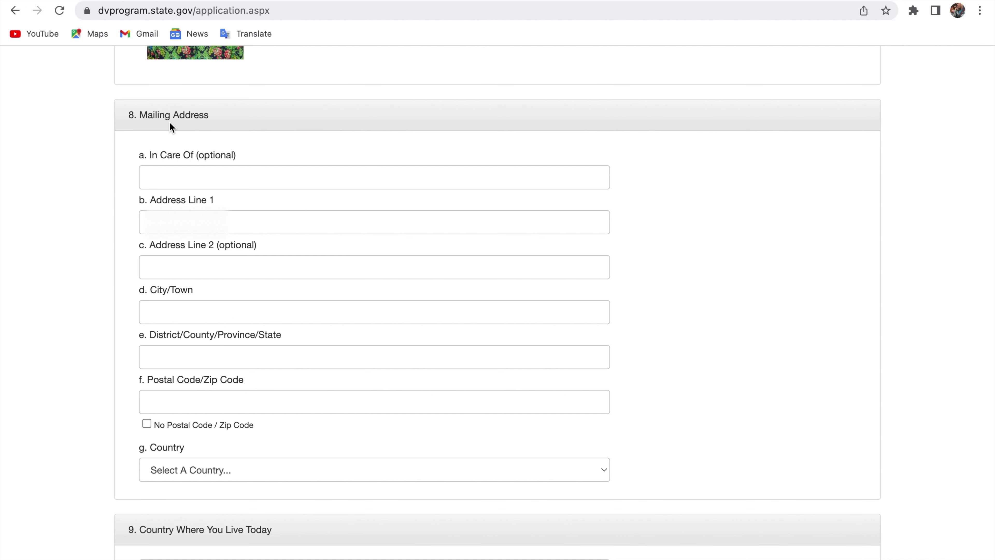
{"action": "scroll", "coordinate": [169, 124], "scroll_direction": "down", "scroll_amount": 1}
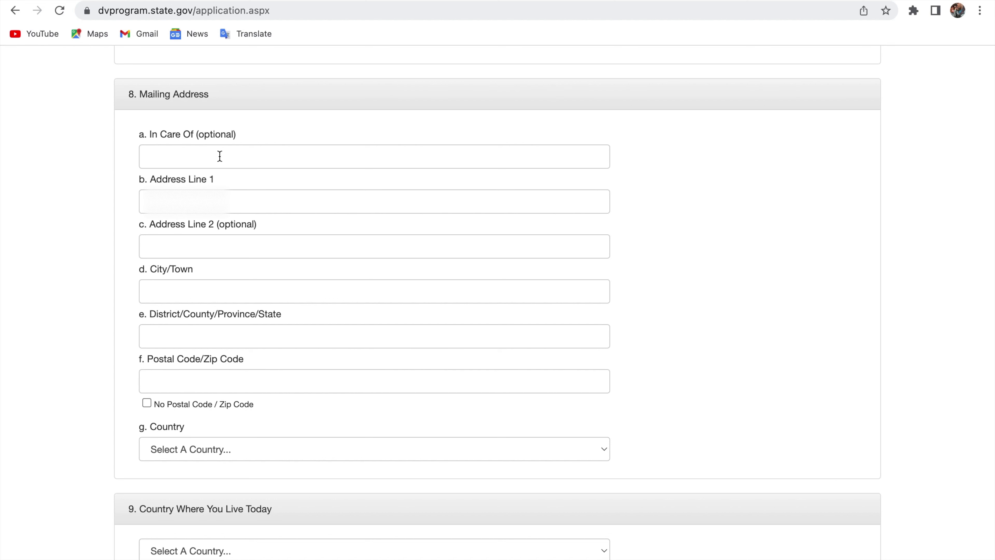
- Autofill the address lines from a saved Chrome address and enter Accra as City/Town
{"action": "left_click", "coordinate": [235, 202]}
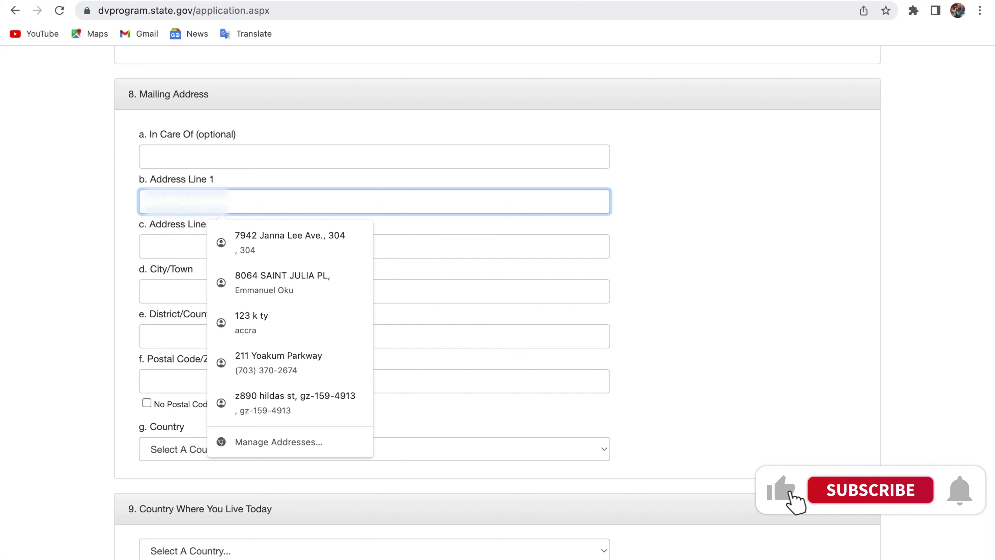
{"action": "left_click", "coordinate": [290, 403]}
{"action": "left_click", "coordinate": [274, 291]}
{"action": "type", "text": "Ac"}
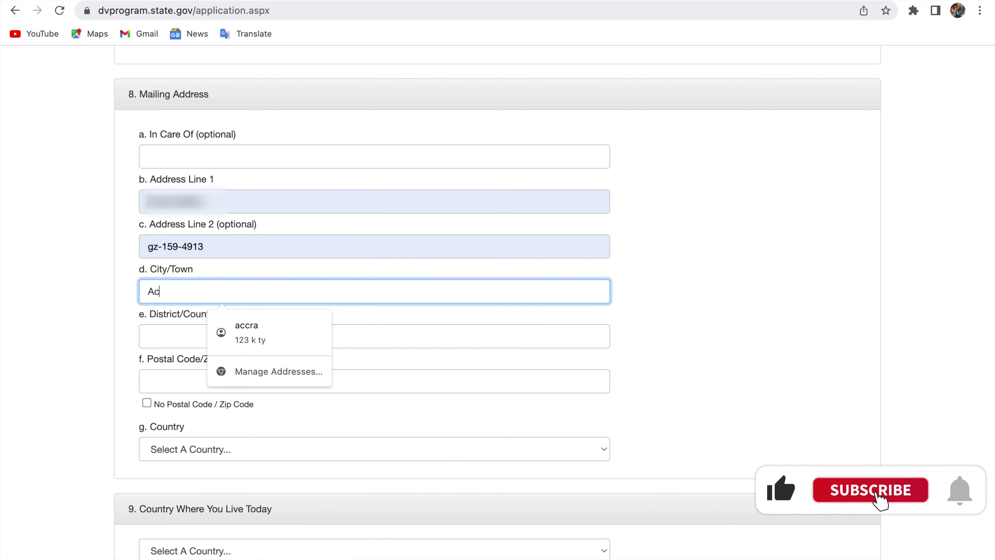
{"action": "type", "text": "cra"}
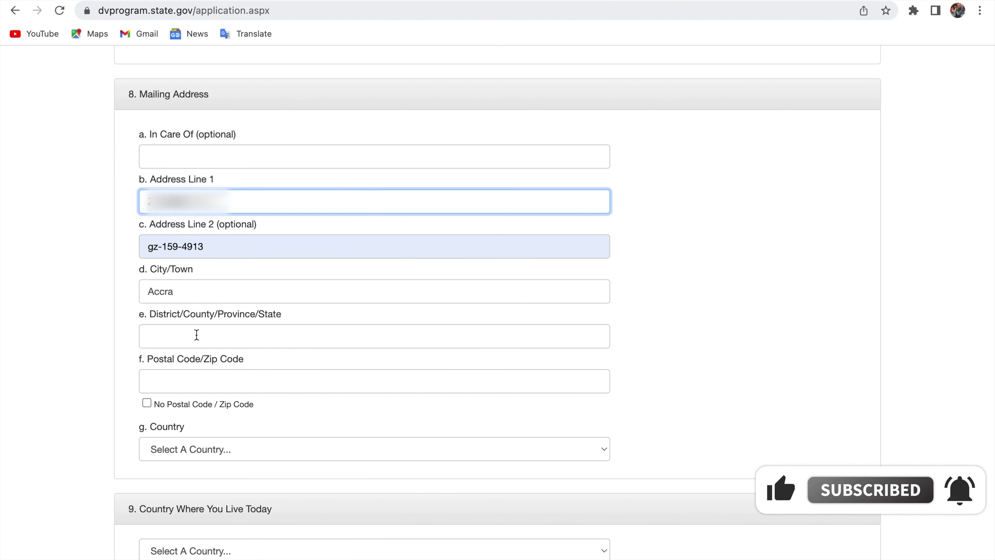
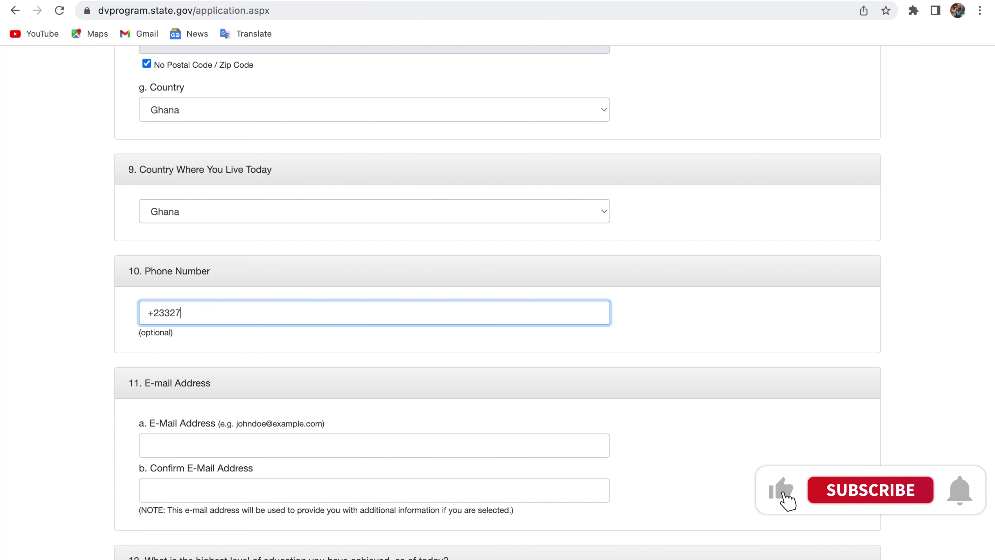
- Enter the applicant's phone number in the Phone Number field
{"action": "type", "text": "211"}
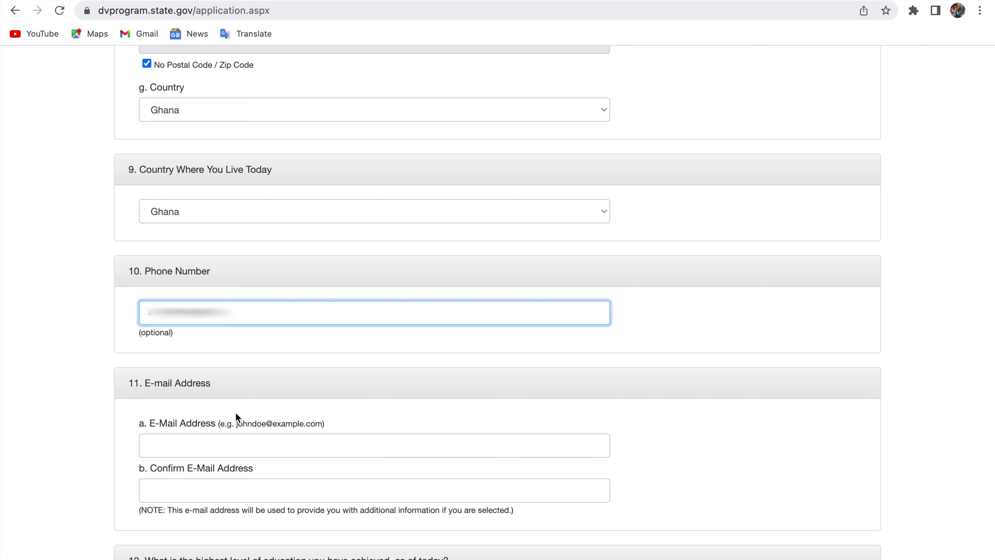
- Type the applicant's e-mail address, correcting typos, and autofill the Confirm E-Mail Address field
{"action": "left_click", "coordinate": [239, 448]}
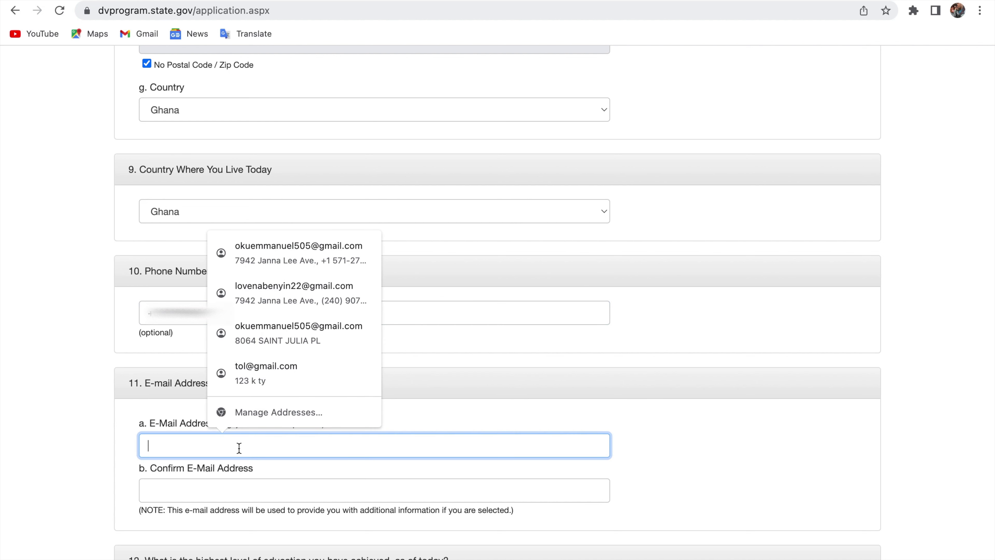
{"action": "type", "text": "OKU"}
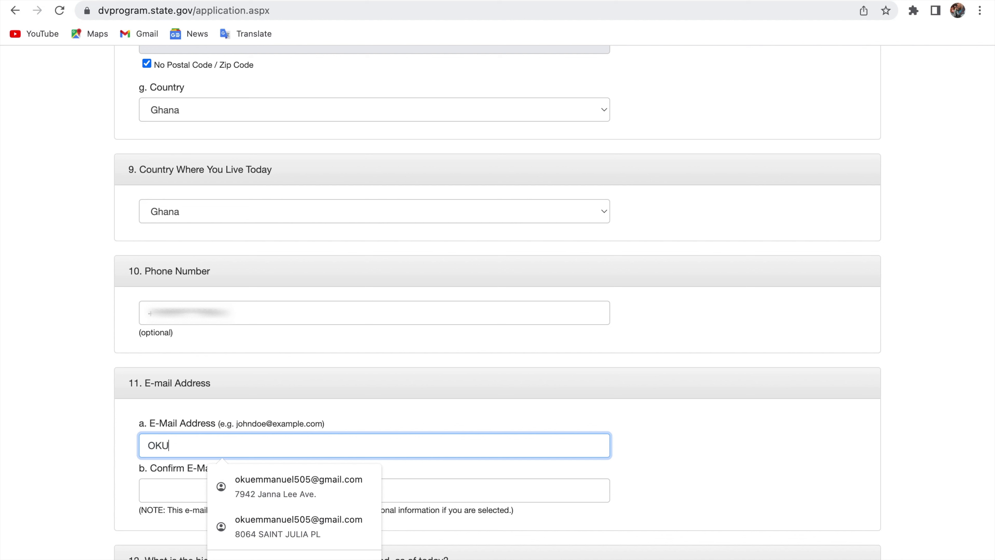
{"action": "key", "text": "BackSpace"}
{"action": "key", "text": "BackSpace"}
{"action": "key", "text": "BackSpace"}
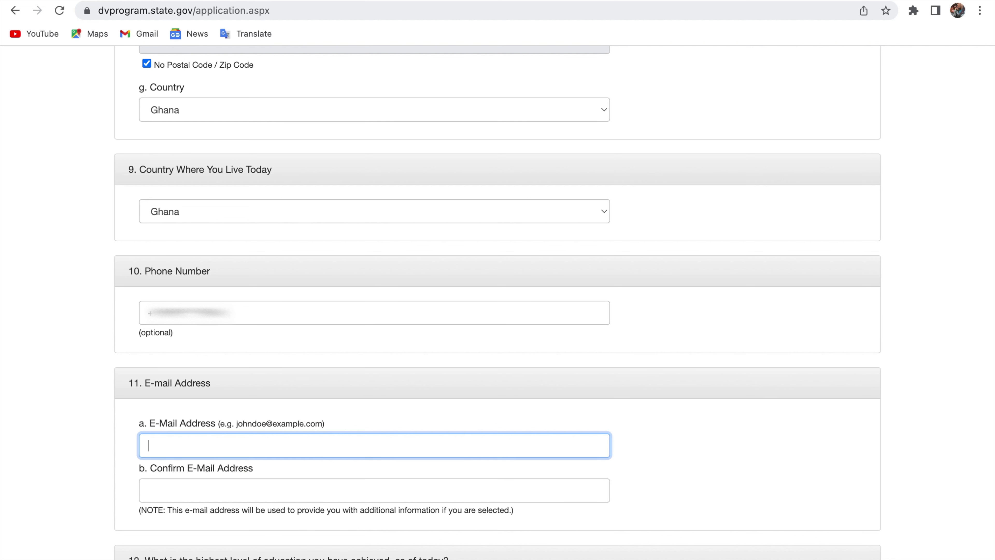
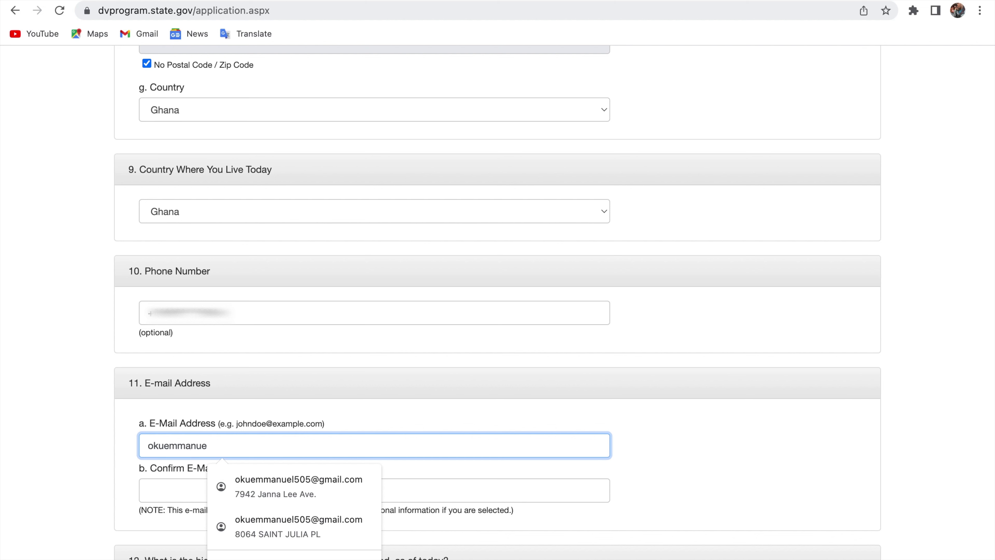
{"action": "left_click", "coordinate": [148, 495]}
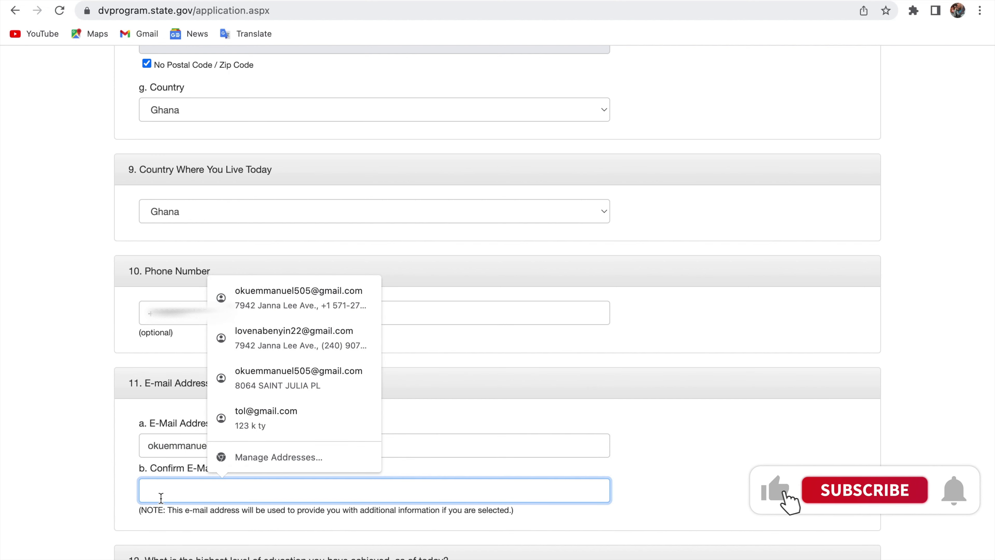
{"action": "left_click", "coordinate": [293, 293]}
{"action": "scroll", "coordinate": [360, 399], "scroll_direction": "down", "scroll_amount": 5}
{"action": "scroll", "coordinate": [359, 399], "scroll_direction": "up", "scroll_amount": 15}
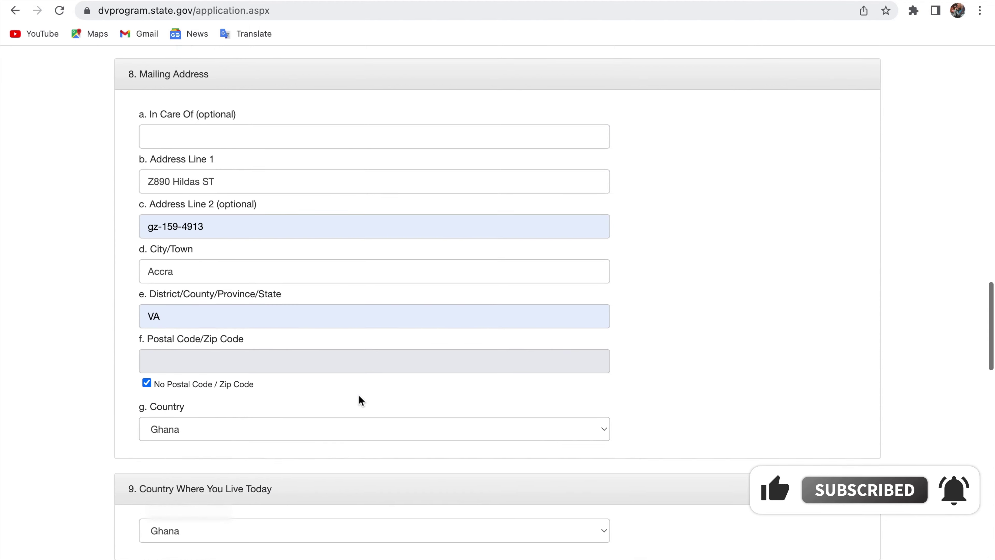
{"action": "scroll", "coordinate": [360, 399], "scroll_direction": "down", "scroll_amount": 5}
{"action": "scroll", "coordinate": [358, 395], "scroll_direction": "down", "scroll_amount": 18}
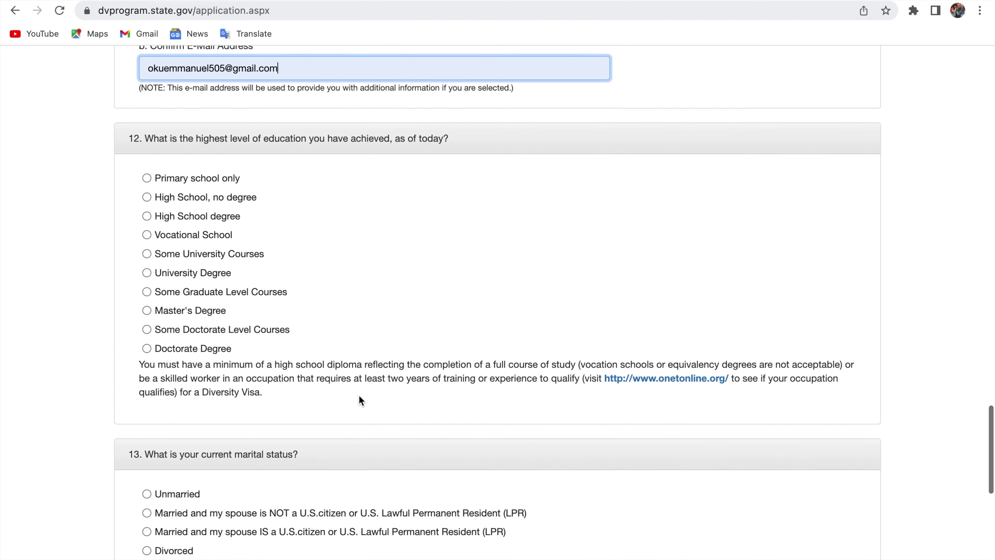
{"action": "scroll", "coordinate": [359, 395], "scroll_direction": "up", "scroll_amount": 1}
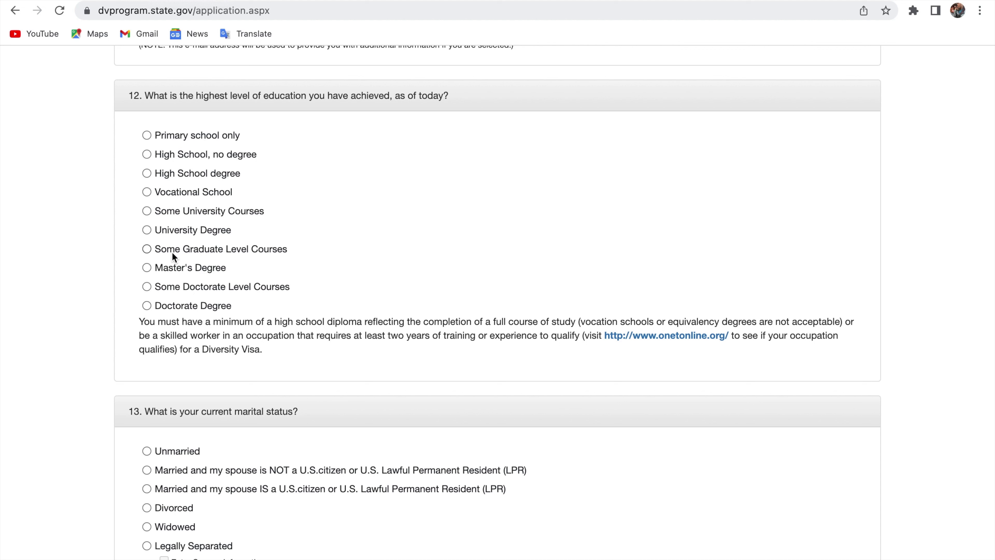
{"action": "left_click", "coordinate": [146, 174]}
- Scroll down and select Unmarried as the marital status
{"action": "scroll", "coordinate": [280, 238], "scroll_direction": "down", "scroll_amount": 5}
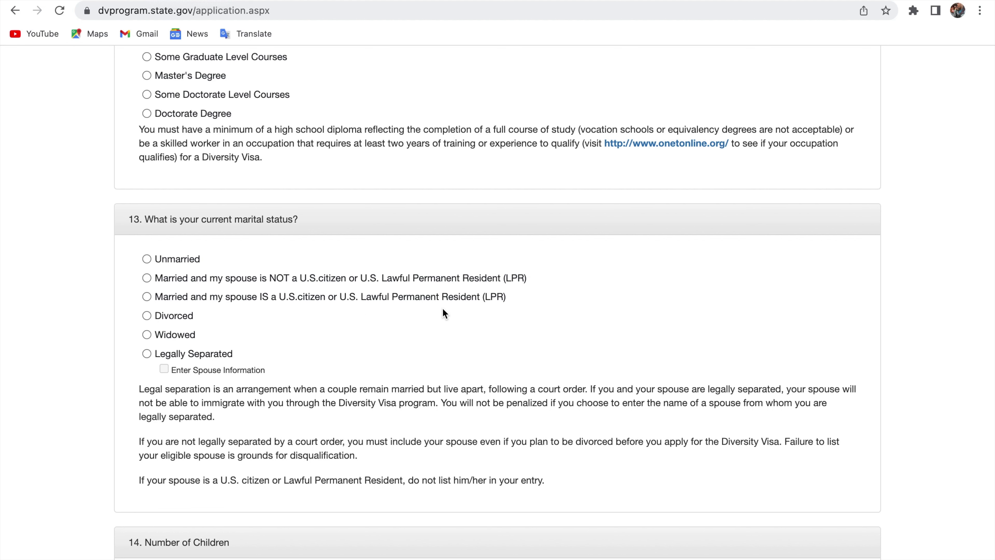
{"action": "left_click", "coordinate": [147, 258]}
- Set Number of Children to 0 using the autofill suggestion
{"action": "scroll", "coordinate": [293, 320], "scroll_direction": "down", "scroll_amount": 4}
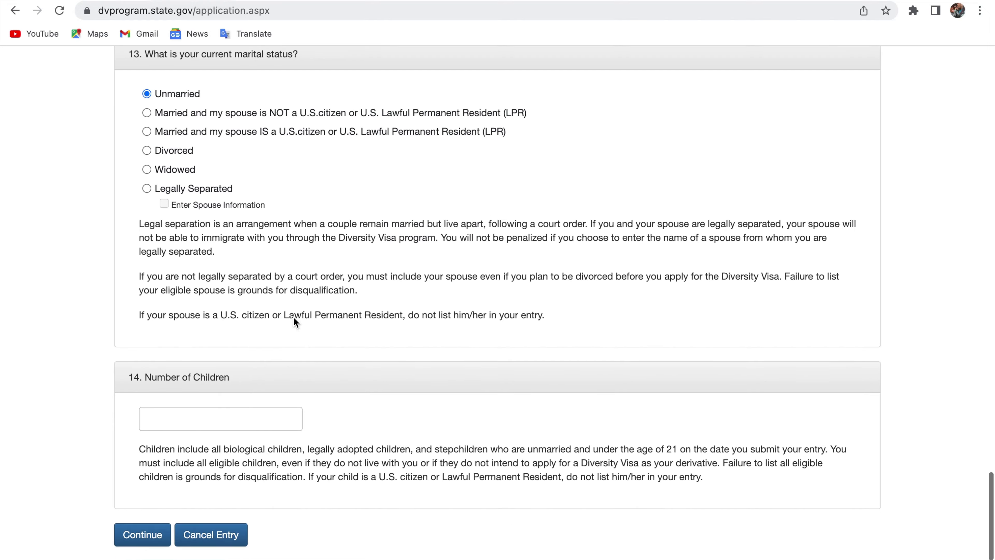
{"action": "scroll", "coordinate": [295, 321], "scroll_direction": "down", "scroll_amount": 1}
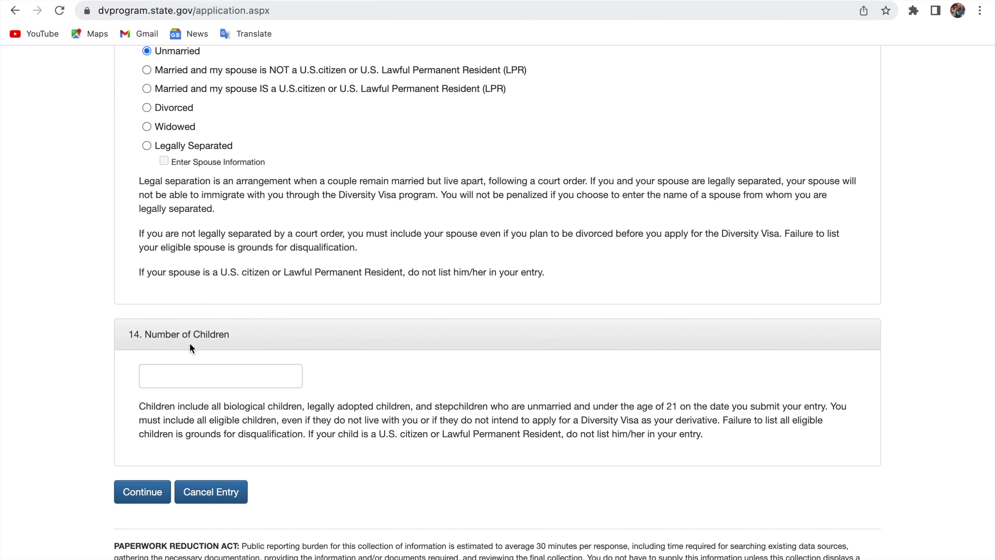
{"action": "left_click", "coordinate": [206, 370]}
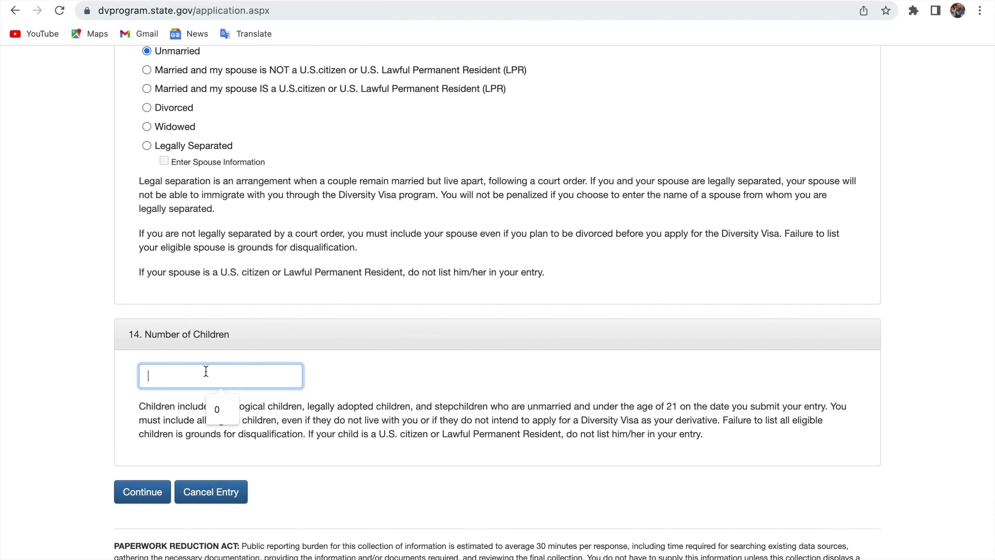
{"action": "left_click", "coordinate": [219, 409]}
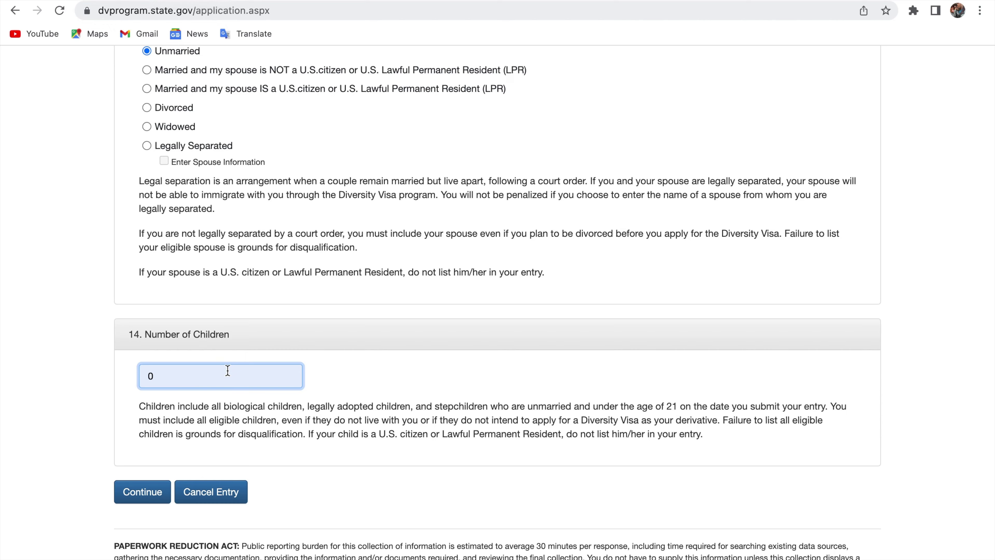
{"action": "scroll", "coordinate": [228, 371], "scroll_direction": "down", "scroll_amount": 2}
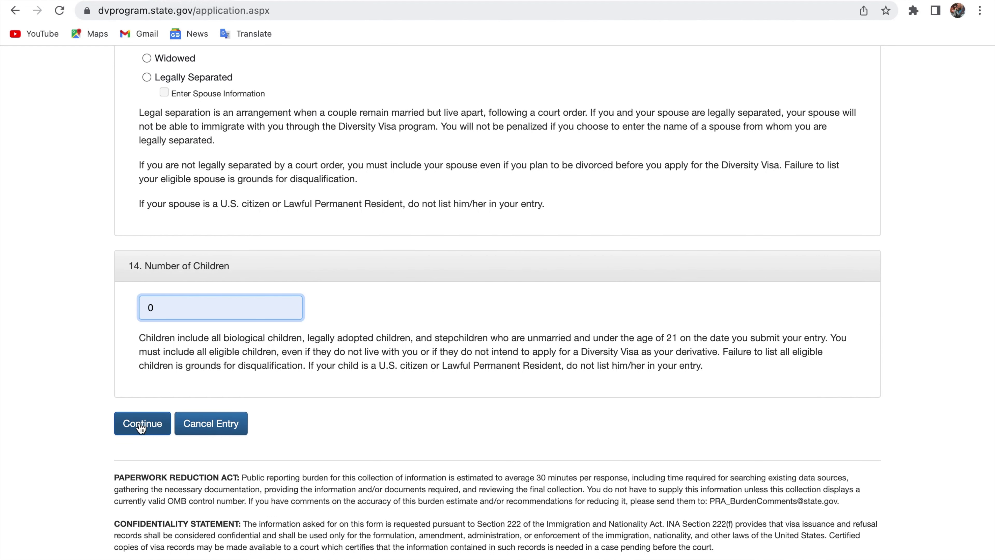
- Continue to the review page, declining Chrome's offer to save the address
{"action": "left_click", "coordinate": [138, 428]}
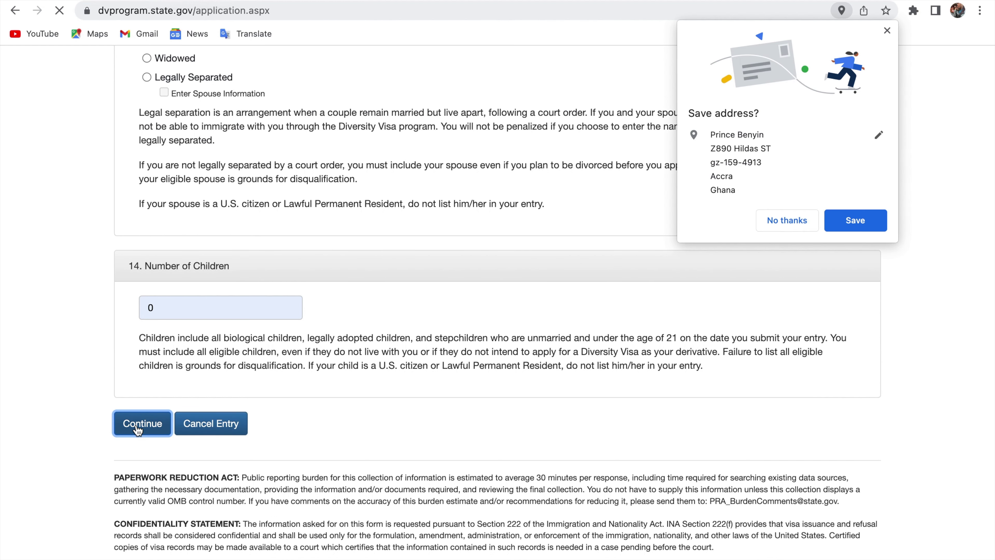
{"action": "left_click", "coordinate": [780, 217]}
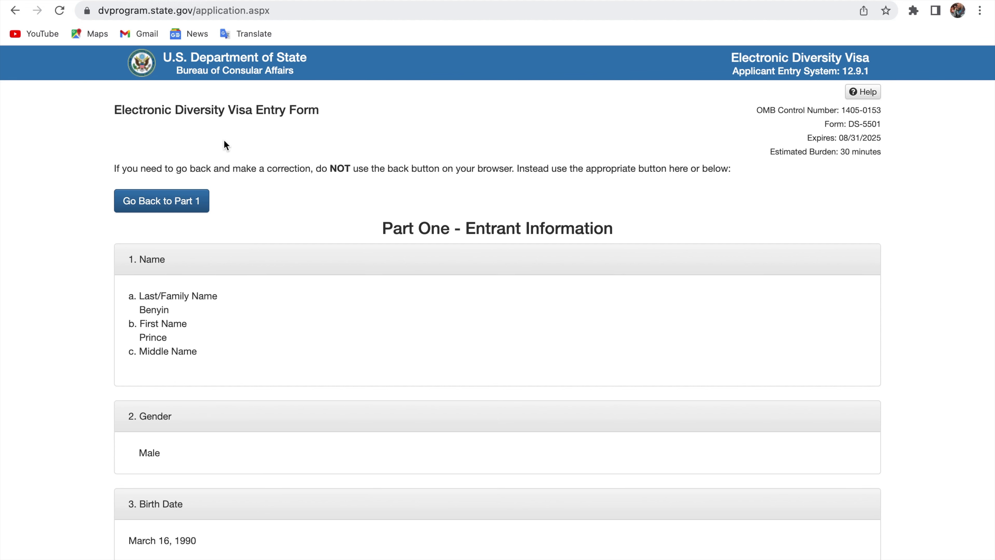
{"action": "scroll", "coordinate": [225, 145], "scroll_direction": "down", "scroll_amount": 2}
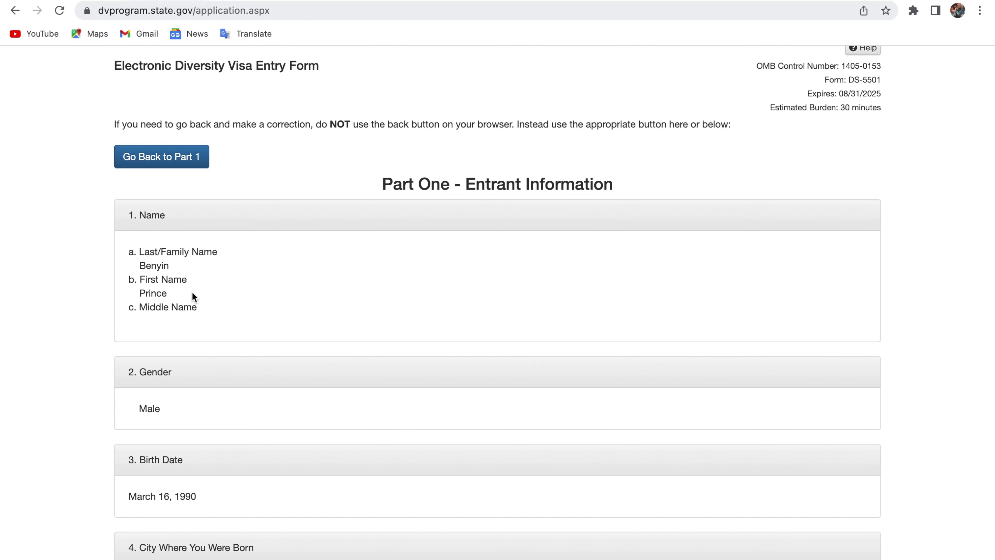
{"action": "scroll", "coordinate": [190, 312], "scroll_direction": "down", "scroll_amount": 2}
{"action": "scroll", "coordinate": [189, 312], "scroll_direction": "down", "scroll_amount": 3}
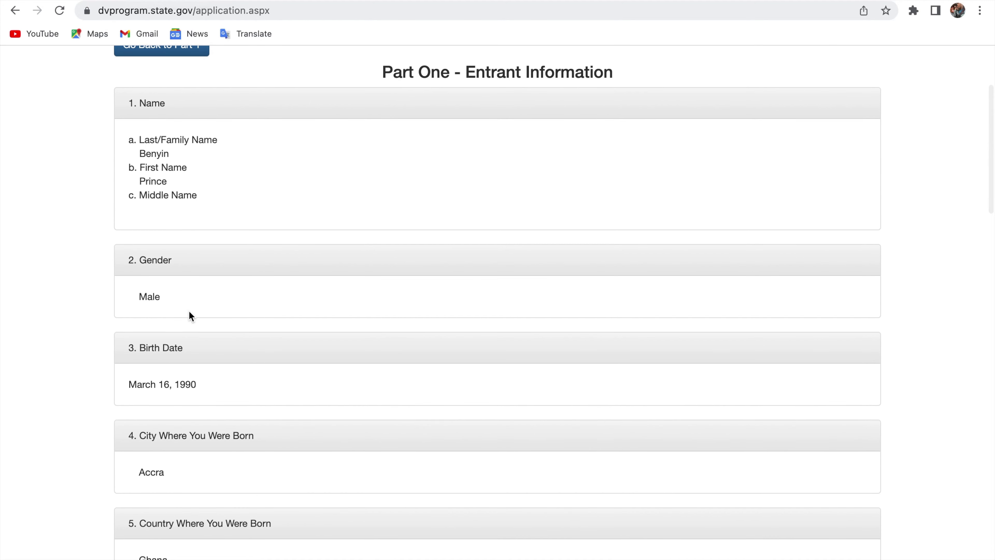
{"action": "scroll", "coordinate": [189, 312], "scroll_direction": "down", "scroll_amount": 6}
{"action": "scroll", "coordinate": [189, 312], "scroll_direction": "down", "scroll_amount": 5}
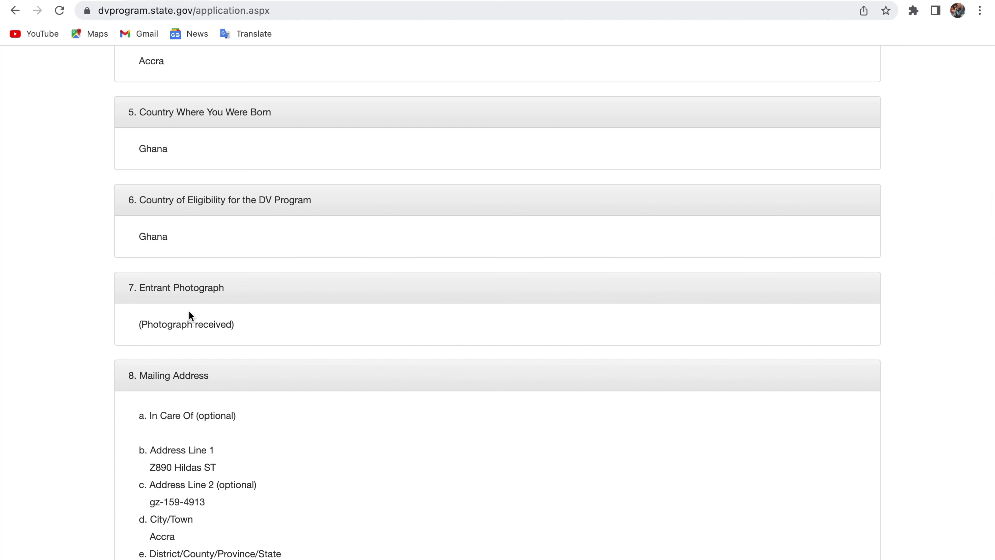
{"action": "scroll", "coordinate": [189, 310], "scroll_direction": "down", "scroll_amount": 5}
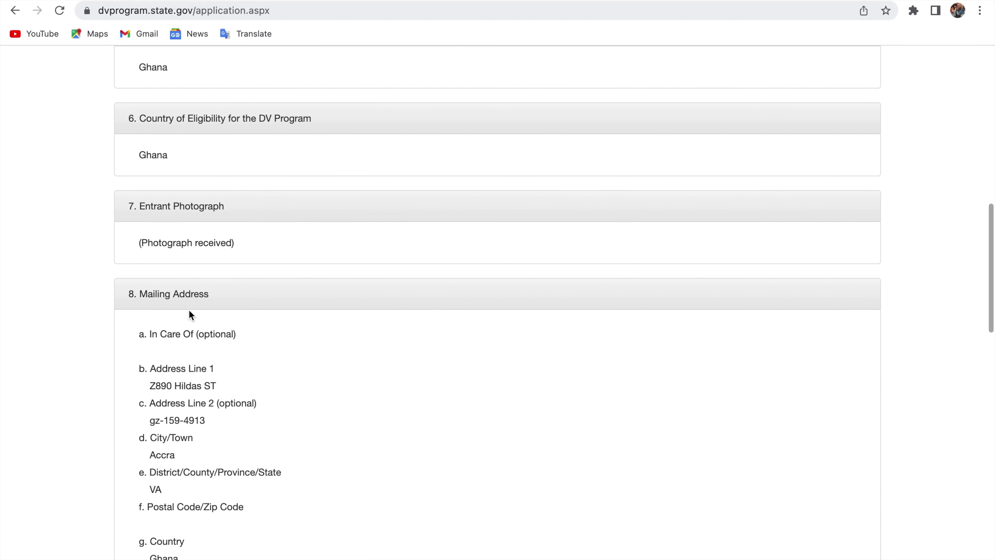
{"action": "scroll", "coordinate": [189, 310], "scroll_direction": "down", "scroll_amount": 1}
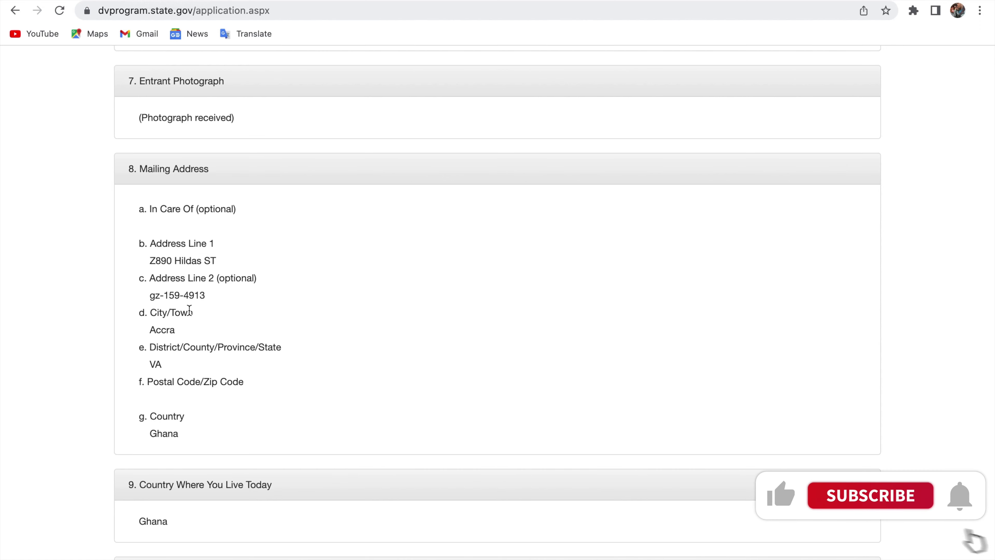
{"action": "scroll", "coordinate": [189, 310], "scroll_direction": "up", "scroll_amount": 8}
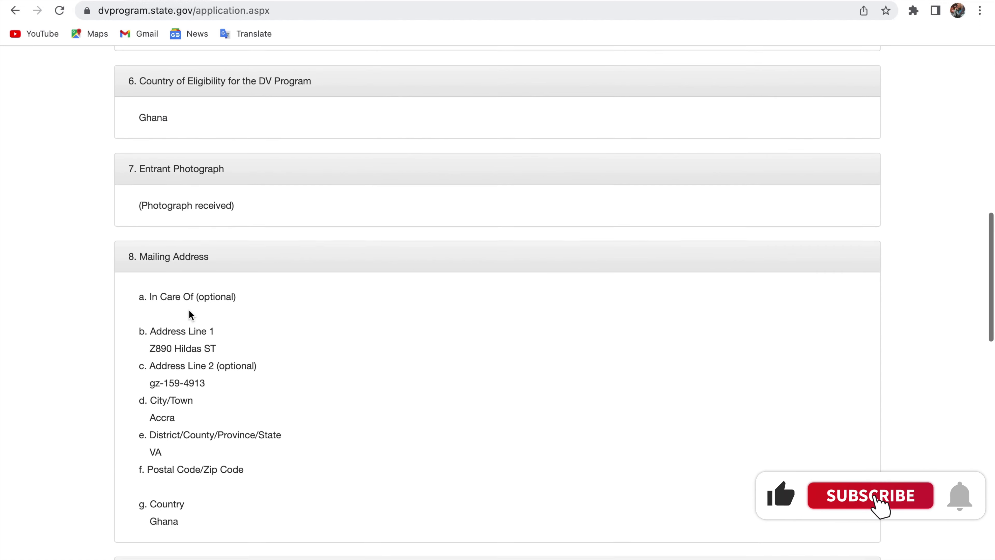
{"action": "scroll", "coordinate": [189, 309], "scroll_direction": "up", "scroll_amount": 8}
{"action": "scroll", "coordinate": [189, 274], "scroll_direction": "down", "scroll_amount": 7}
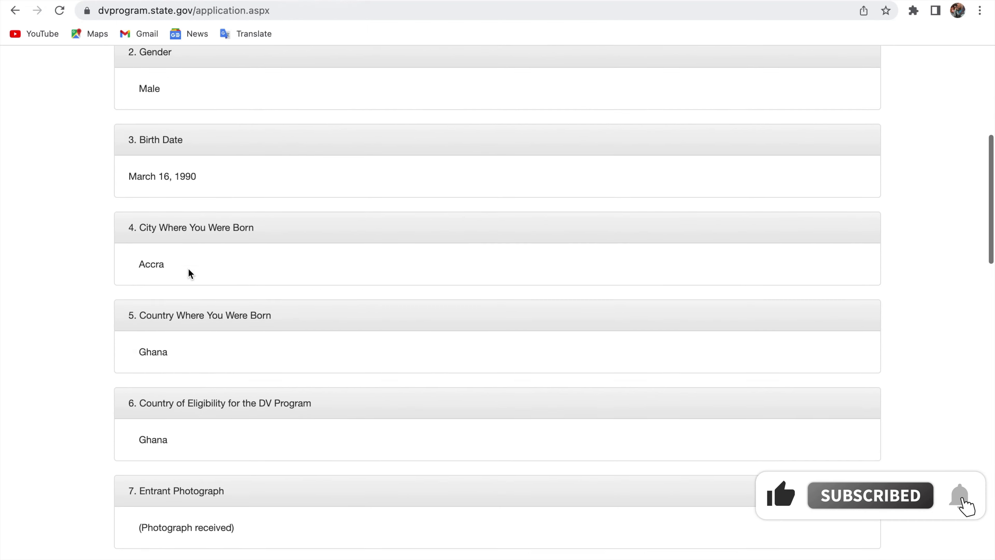
{"action": "scroll", "coordinate": [188, 273], "scroll_direction": "up", "scroll_amount": 10}
{"action": "scroll", "coordinate": [160, 200], "scroll_direction": "down", "scroll_amount": 20}
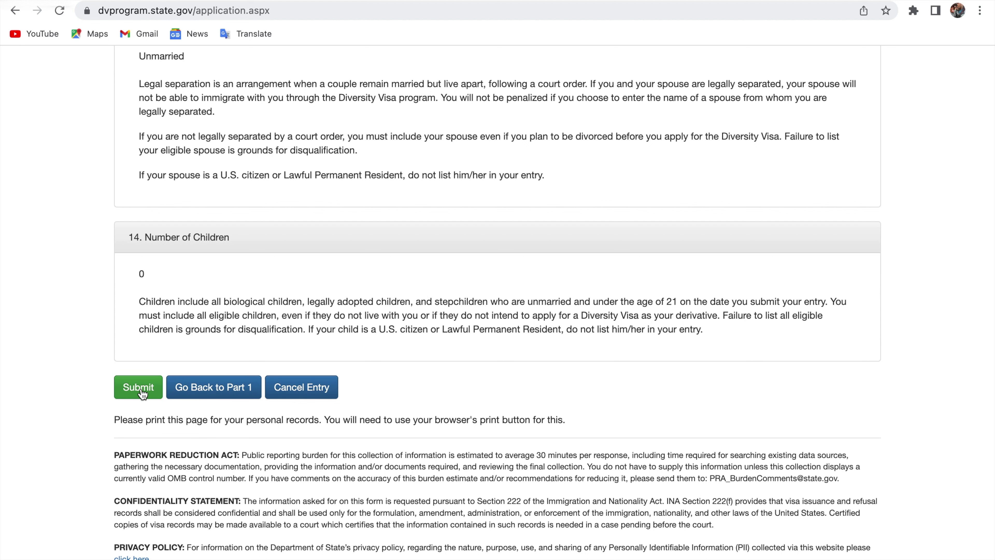
- Submit the DV-2024 entry to reach the Success confirmation page
{"action": "left_click", "coordinate": [139, 388]}
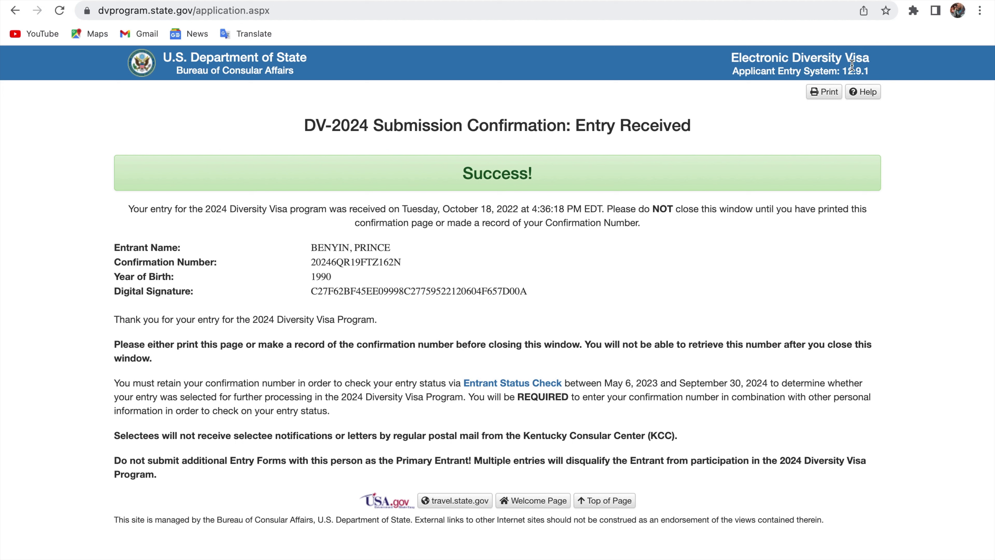
{"action": "right_click", "coordinate": [827, 95]}
- Save the Success confirmation page as a PDF named AES Print
{"action": "left_click", "coordinate": [813, 87]}
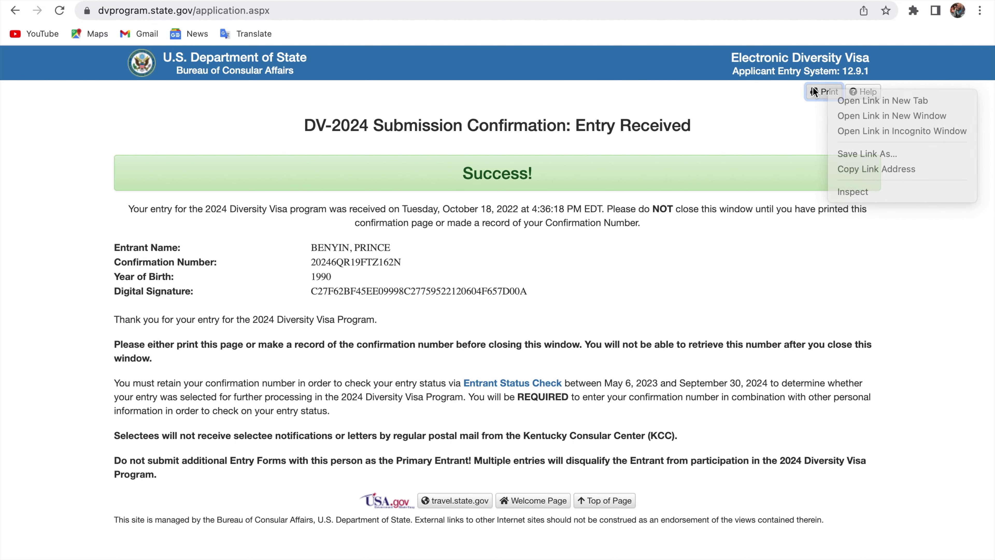
{"action": "left_click", "coordinate": [825, 90]}
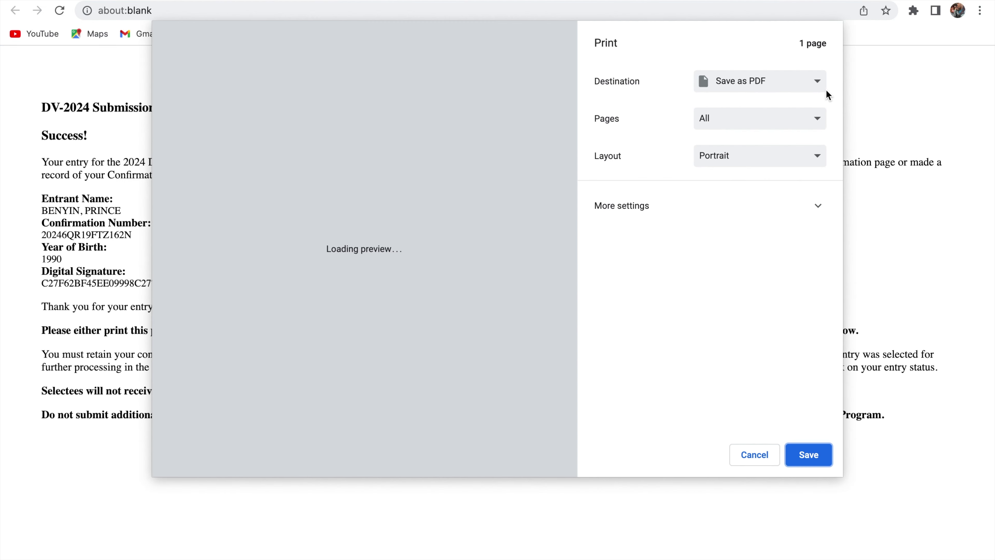
{"action": "left_click", "coordinate": [808, 455]}
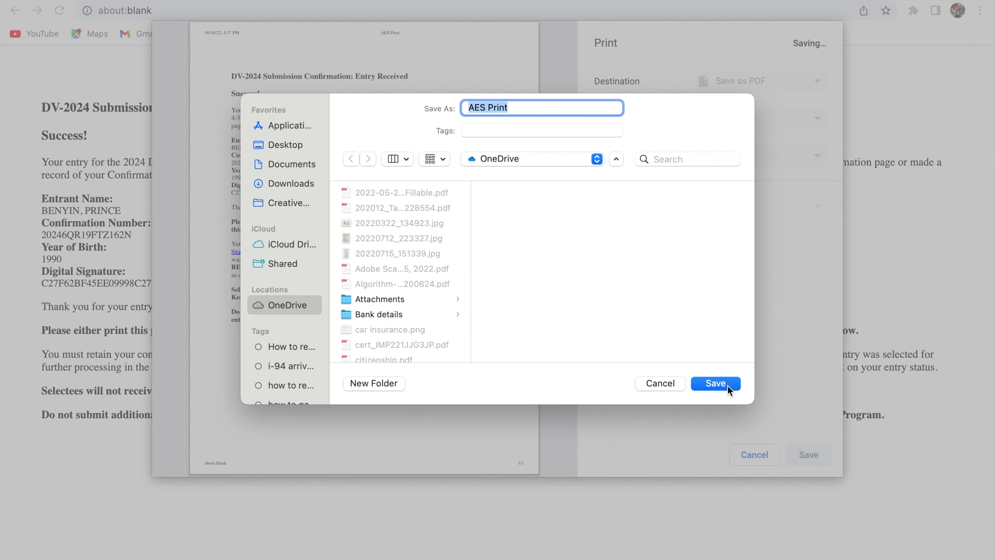
{"action": "left_click", "coordinate": [716, 383]}
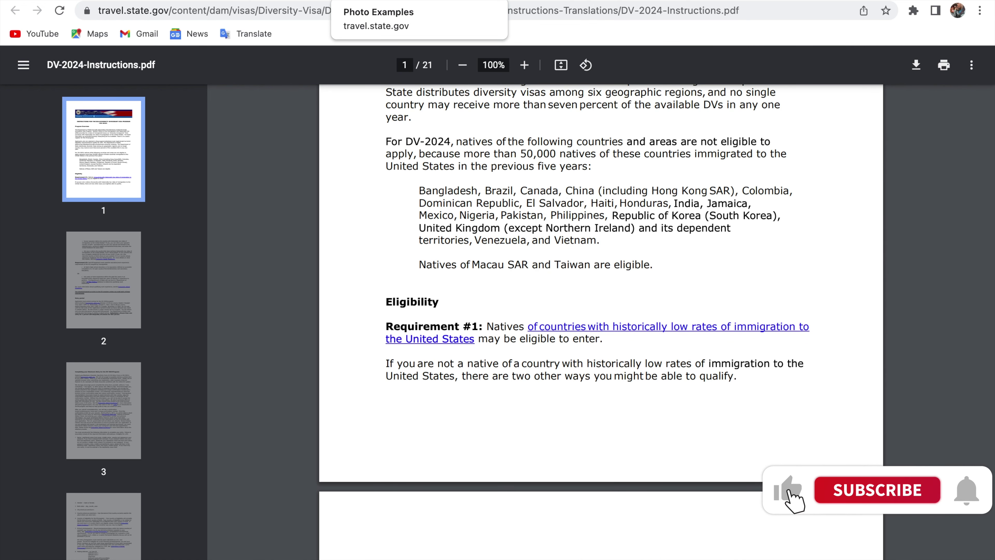
- Switch to the Photo Examples tab and scroll to the top of the page
{"action": "left_click", "coordinate": [372, 0]}
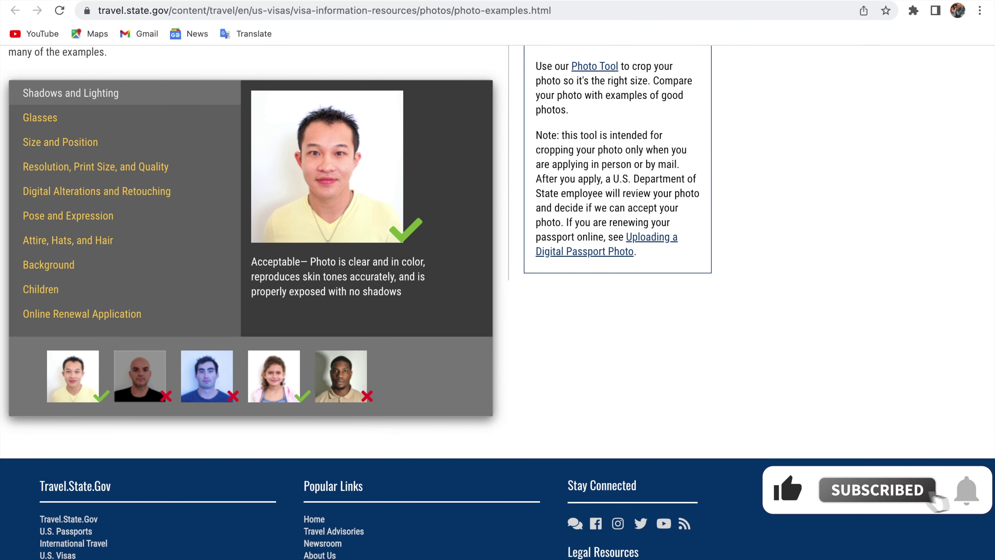
{"action": "scroll", "coordinate": [428, 123], "scroll_direction": "up", "scroll_amount": 5}
{"action": "scroll", "coordinate": [429, 124], "scroll_direction": "up", "scroll_amount": 1}
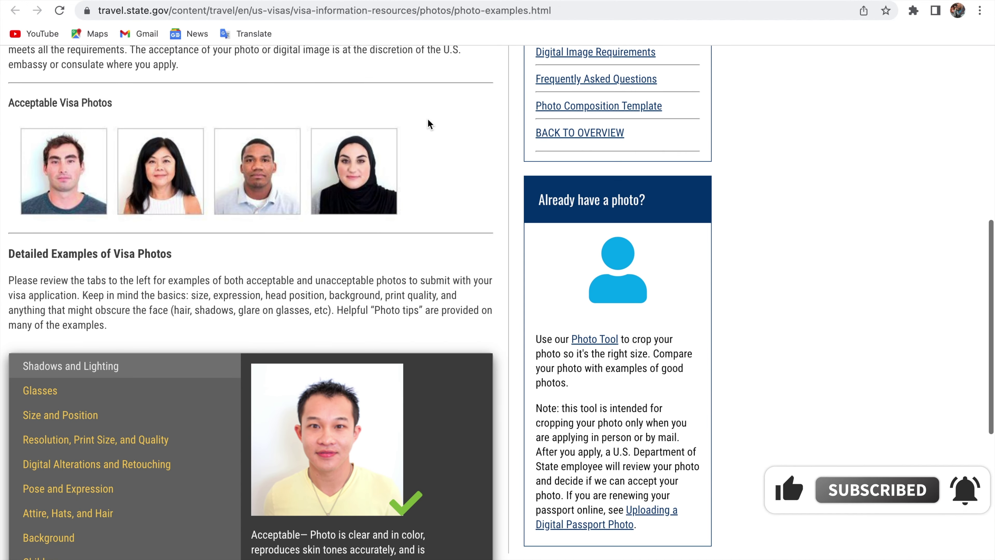